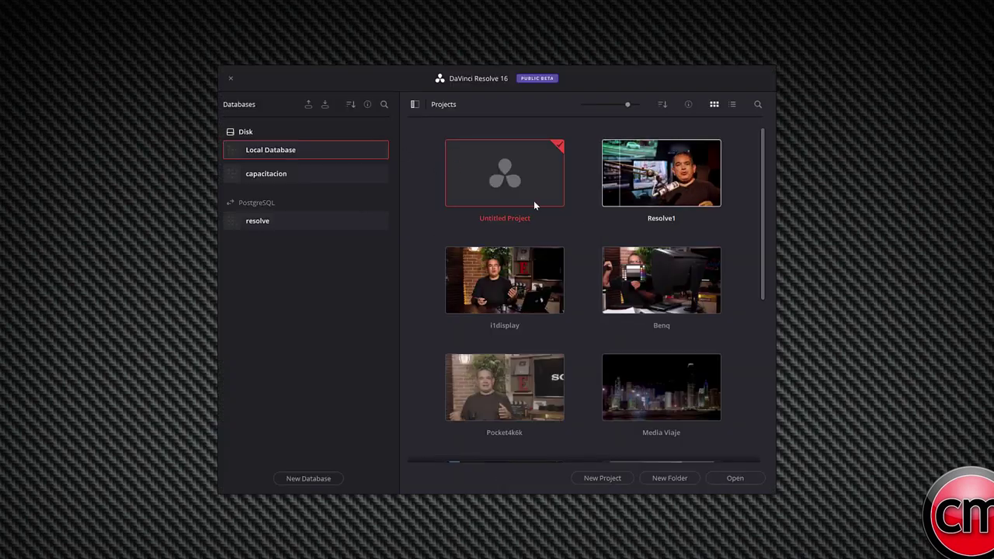
Select the capacitacion database to list its projects, Untitled Project and Intros
scroll(450, 275, down, 5)
scroll(448, 276, up, 5)
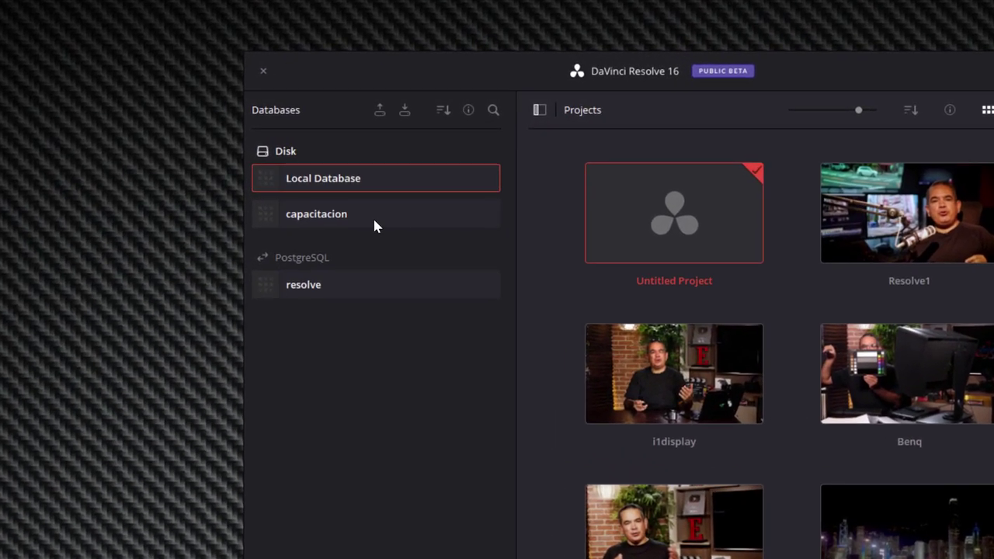
click(374, 221)
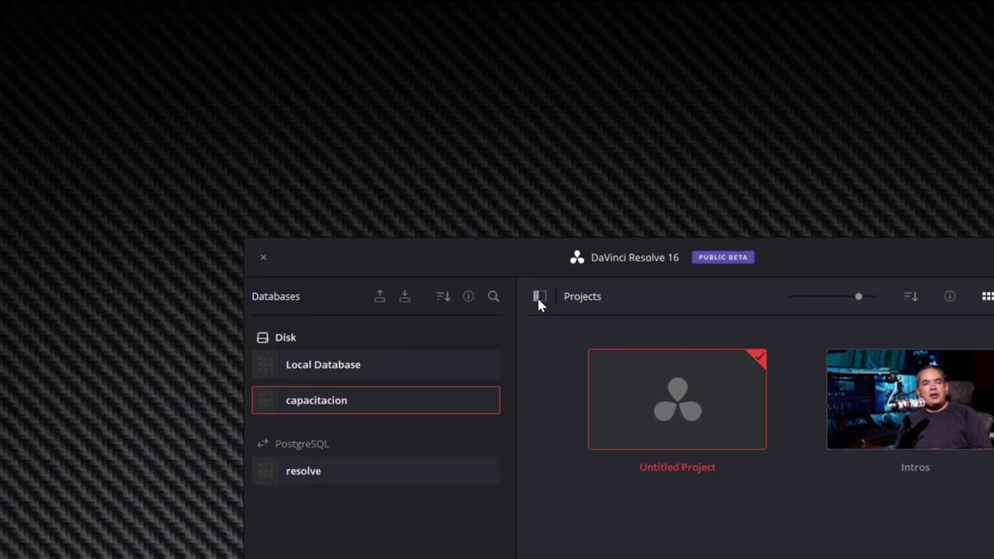
click(540, 296)
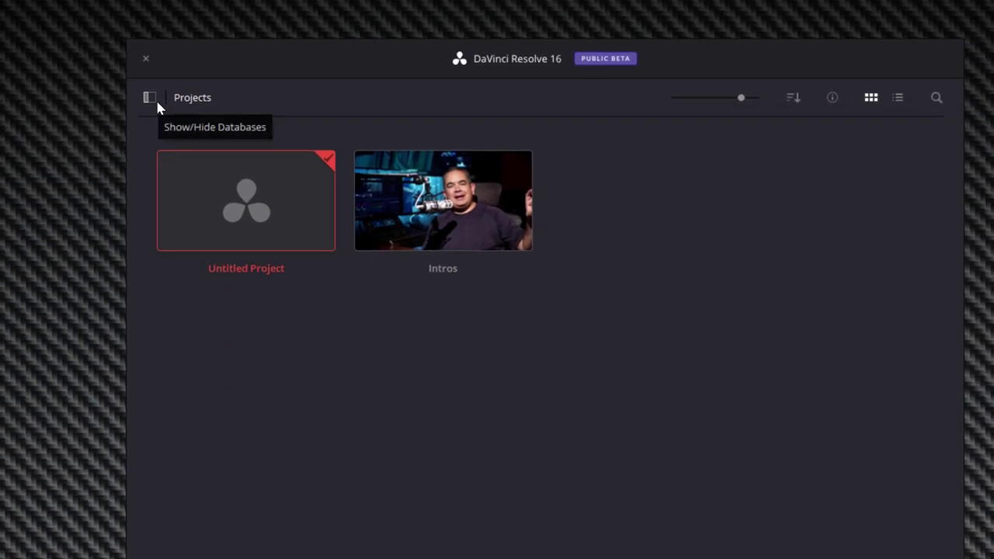
click(164, 118)
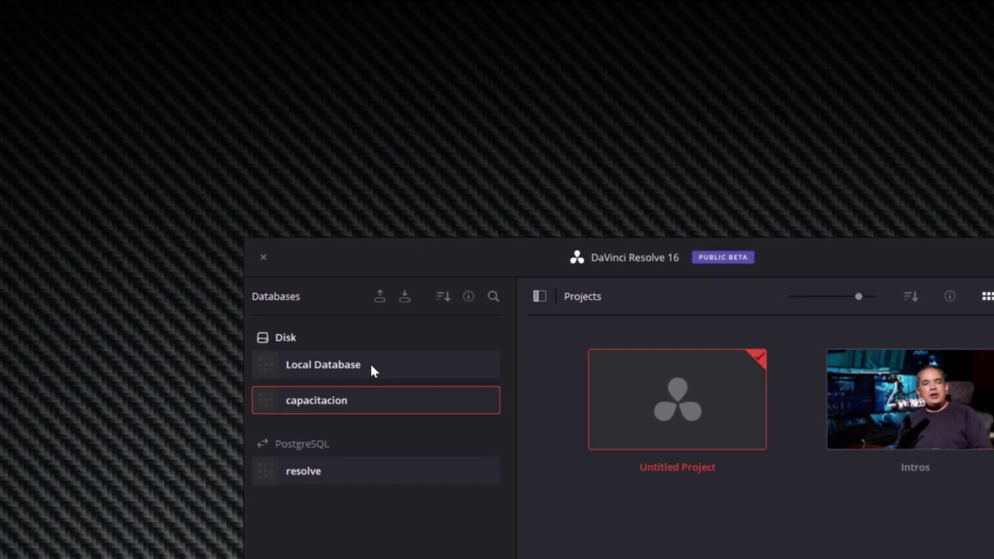
click(371, 365)
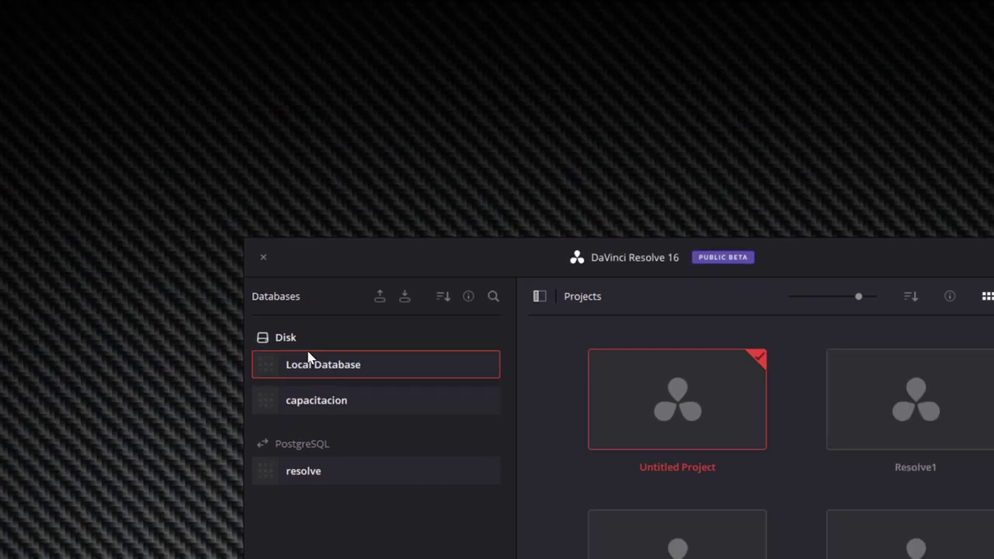
scroll(707, 442, down, 4)
scroll(709, 482, up, 4)
scroll(709, 509, down, 4)
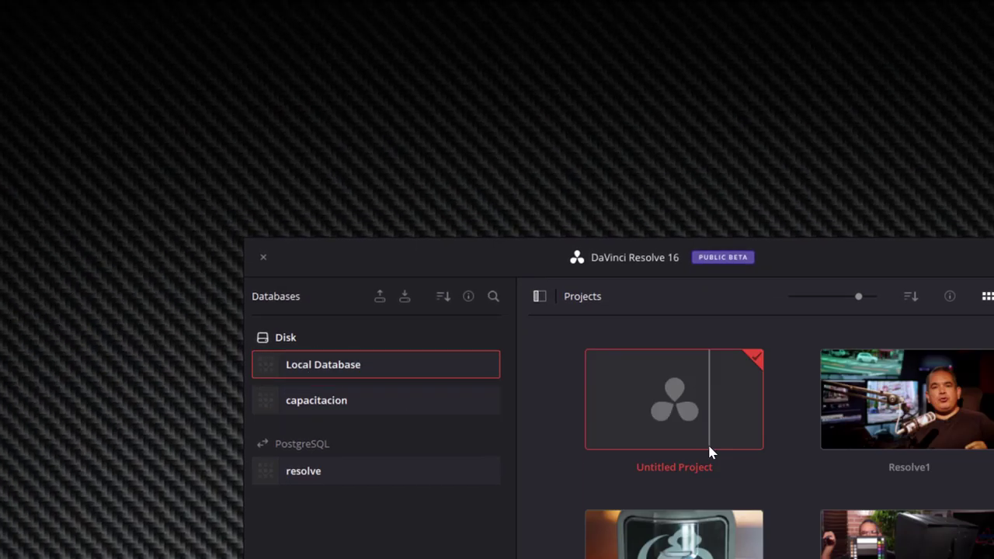
scroll(730, 507, up, 5)
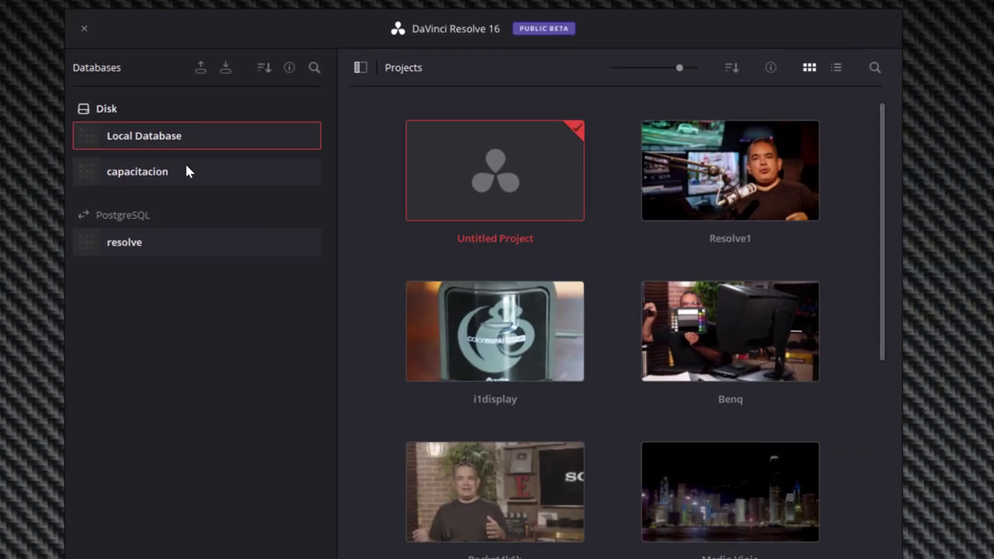
click(163, 174)
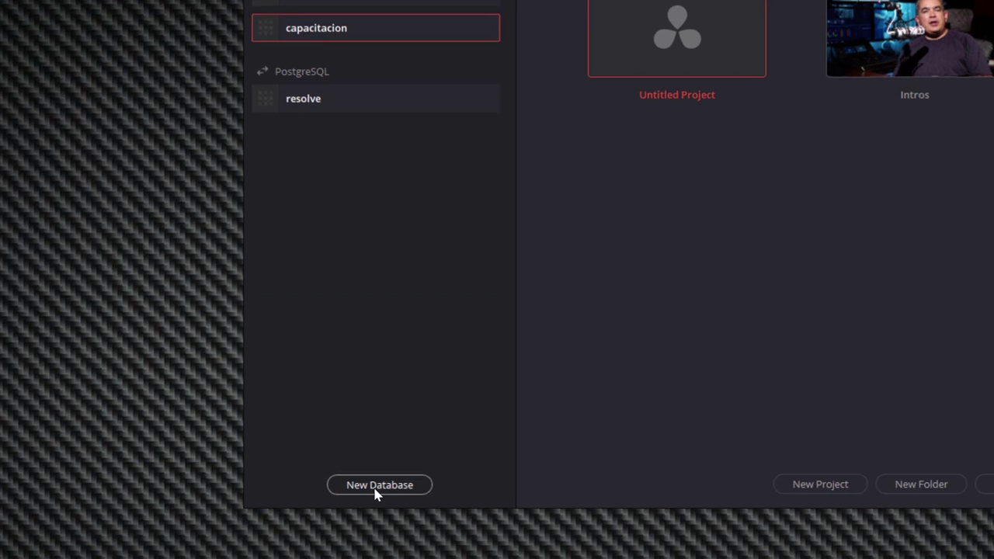
Begin a new database in Create mode and enter the name cursoresolve
click(307, 479)
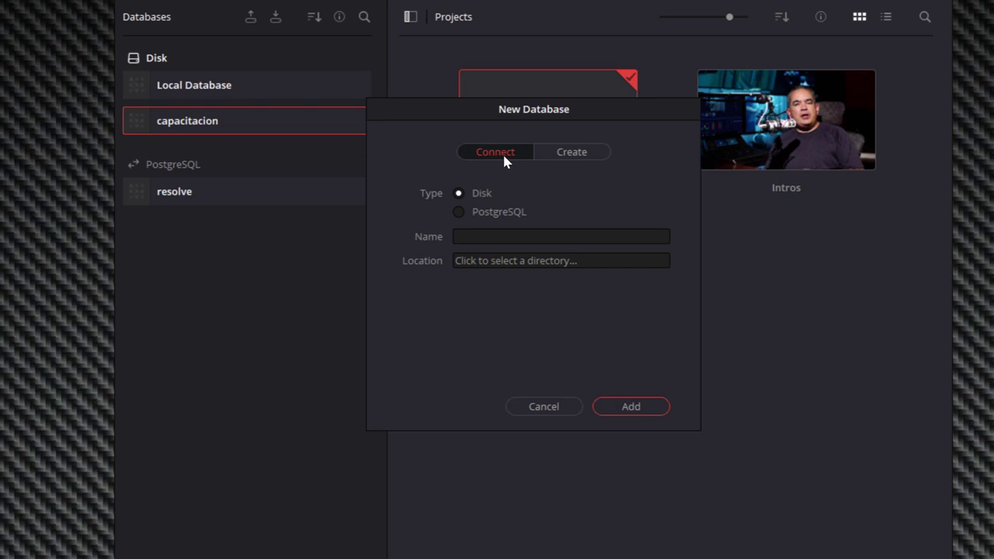
click(556, 154)
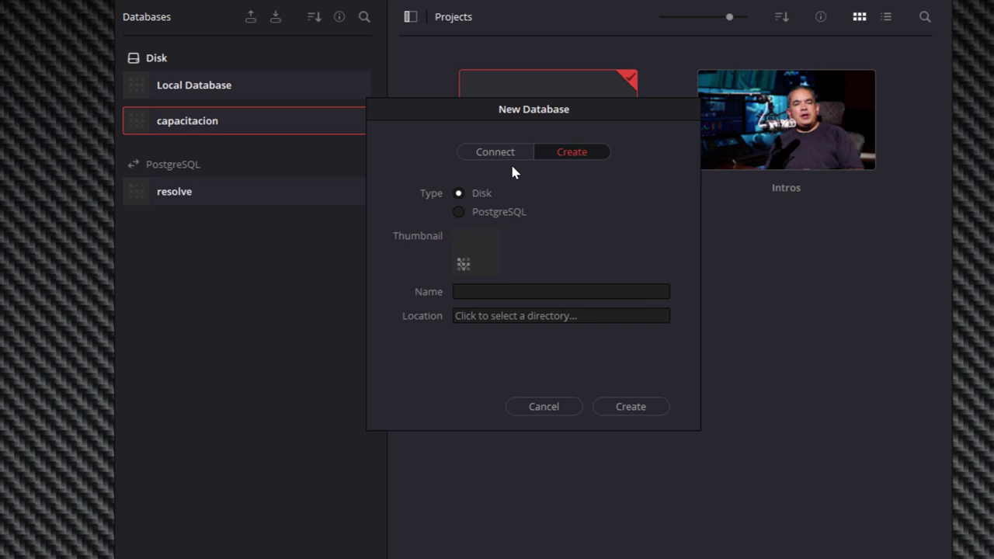
click(492, 154)
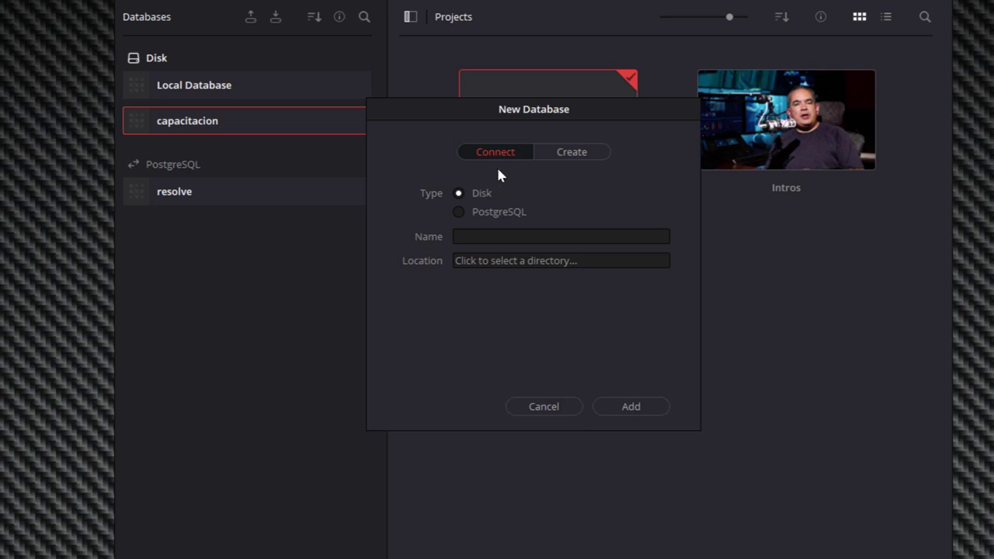
click(563, 152)
click(480, 291)
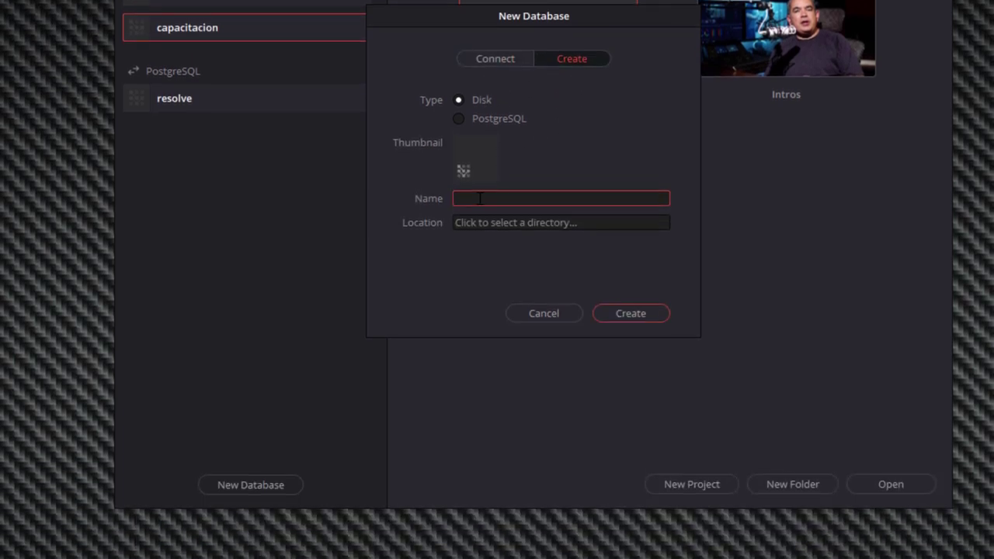
text(curso)
text(resolve)
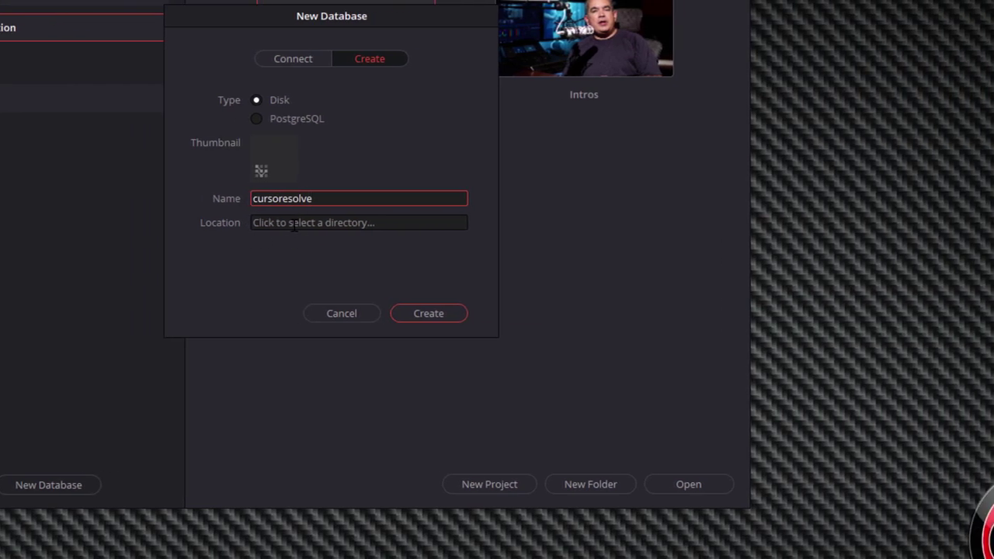
Browse the database location chooser to E:\Curso Resolve
click(370, 223)
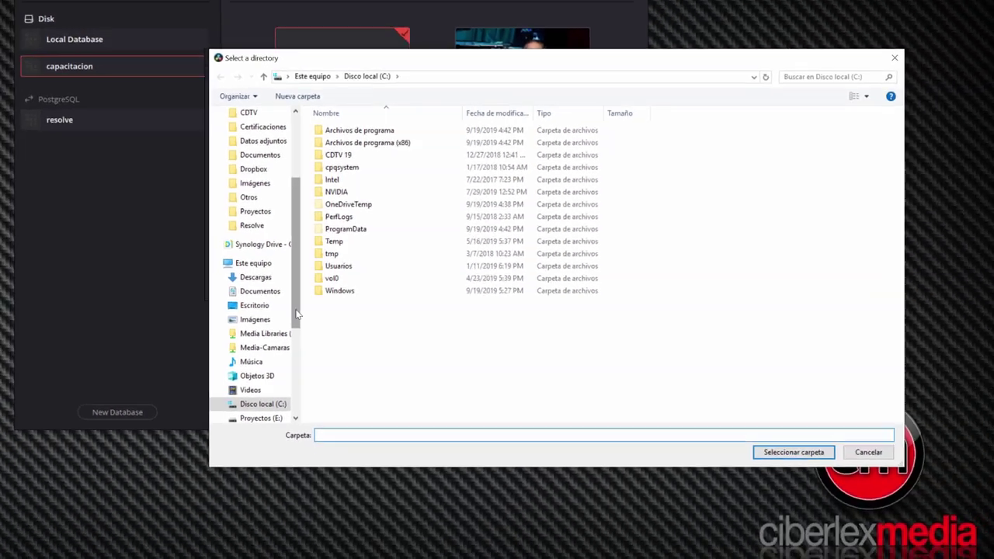
scroll(265, 384, down, 2)
click(293, 313)
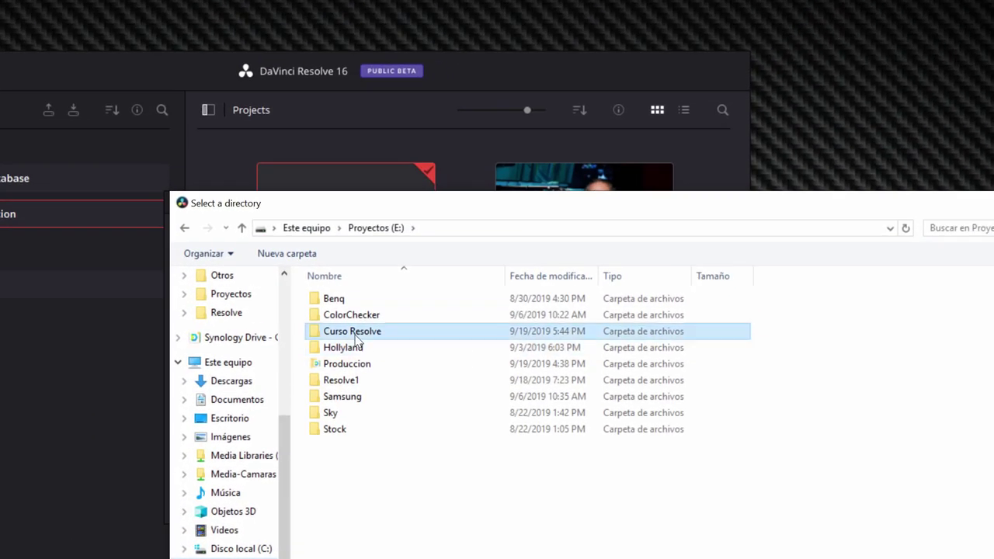
double_click(352, 331)
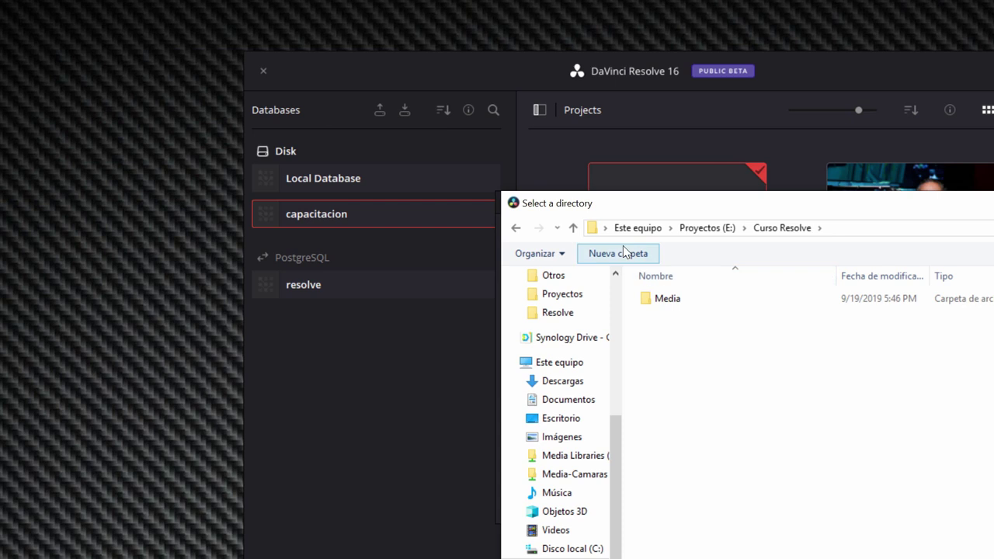
Make a new folder named Basedatos inside Curso Resolve
click(623, 250)
text(BA)
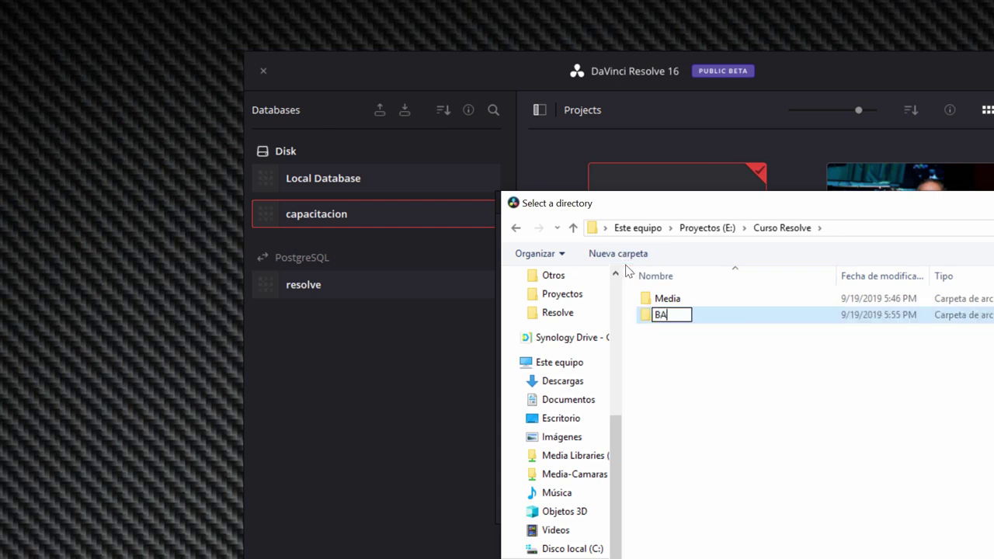
key(BackSpace)
text(a)
text(se de da)
key(BackSpace)
key(BackSpace)
key(BackSpace)
key(BackSpace)
key(BackSpace)
key(BackSpace)
text(dATOS)
key(BackSpace)
key(BackSpace)
key(BackSpace)
key(BackSpace)
text(atos)
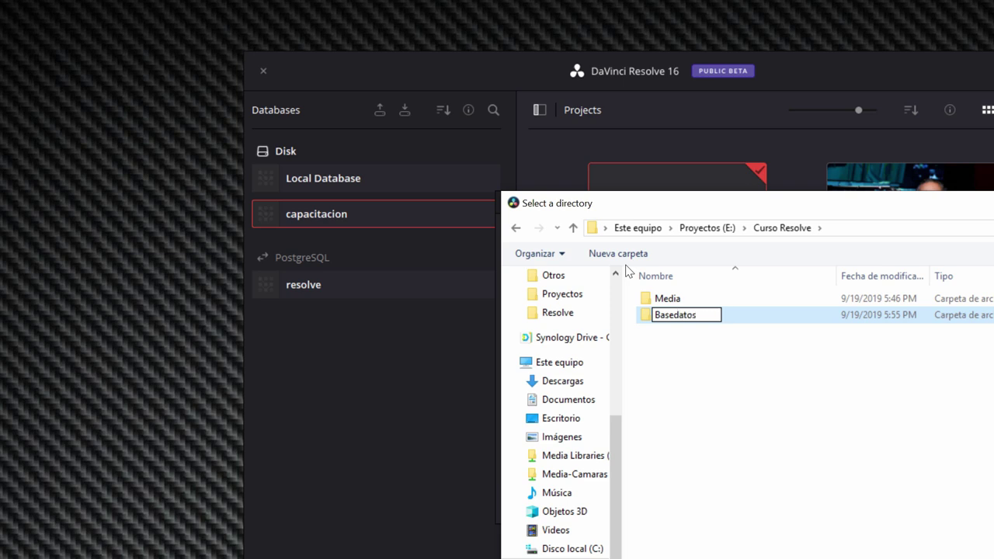
key(Return)
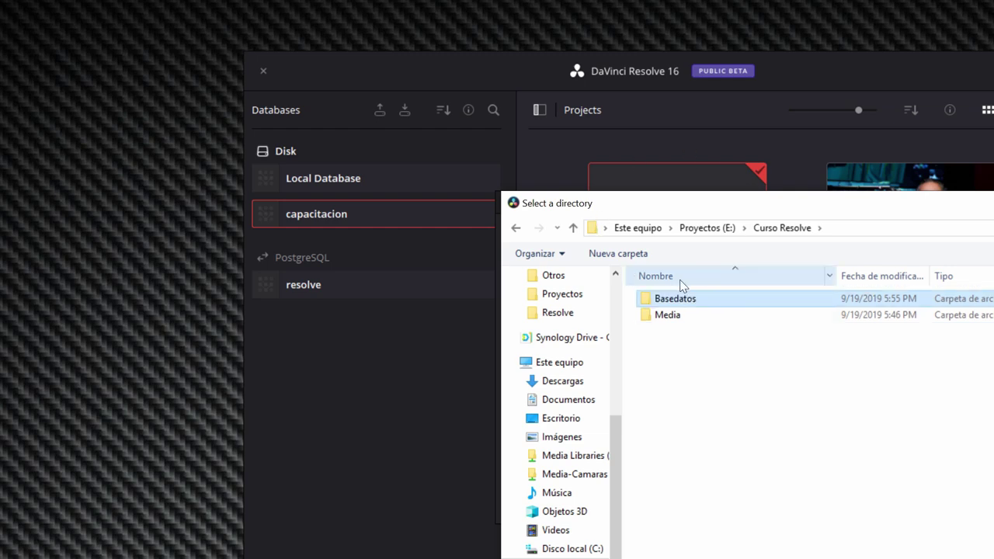
Use Basedatos as the location and create the cursoresolve database
double_click(660, 303)
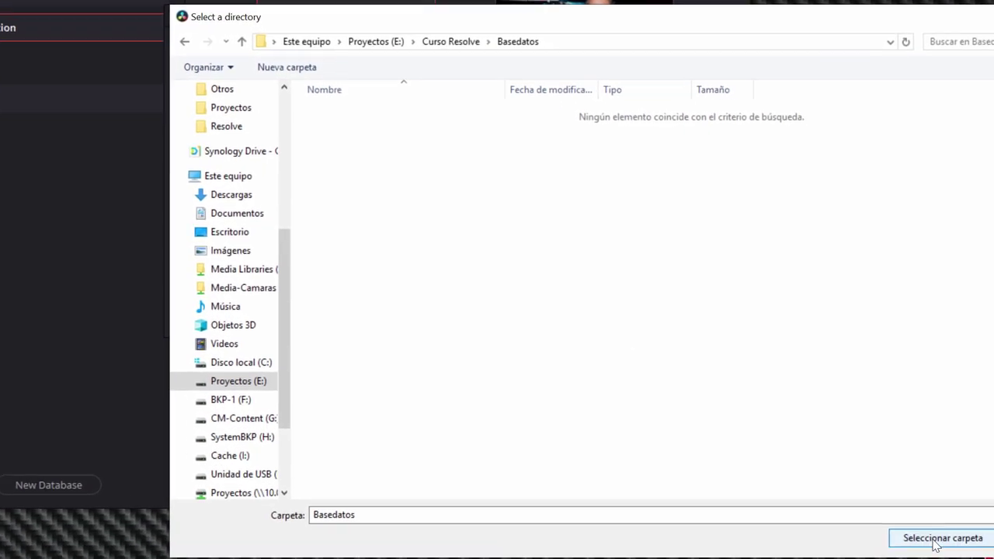
click(935, 542)
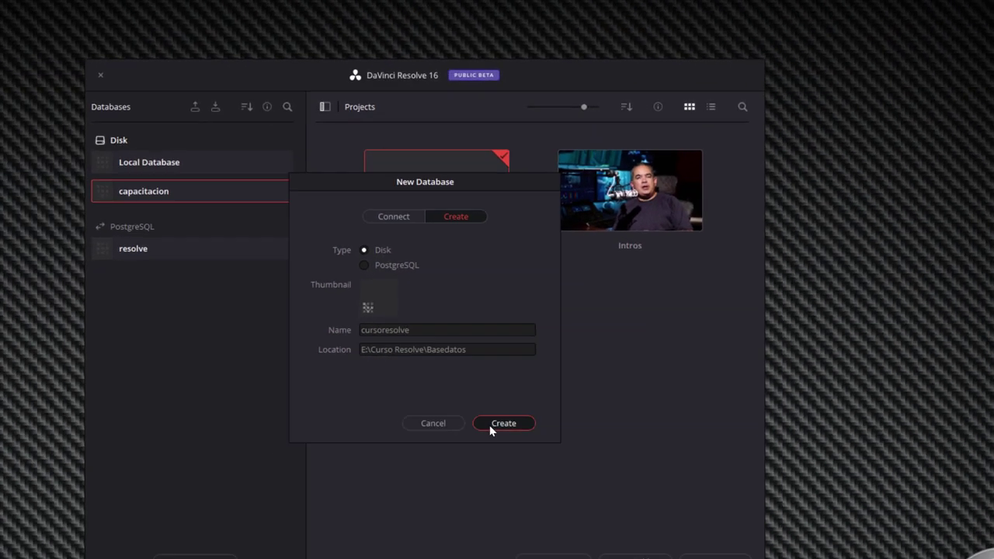
click(491, 424)
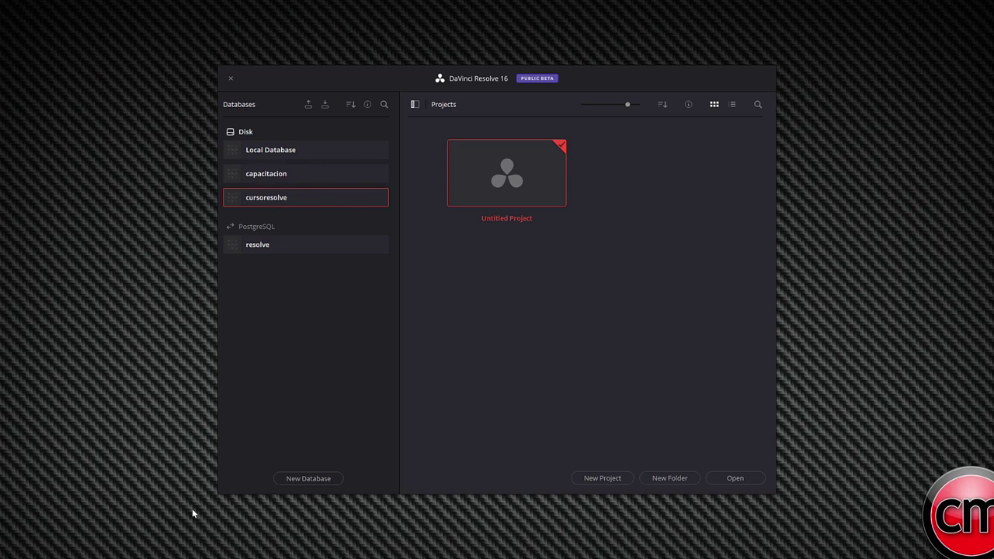
In File Explorer, browse to E:\Curso Resolve\Basedatos\Resolve Projects\Settings
key(super+e)
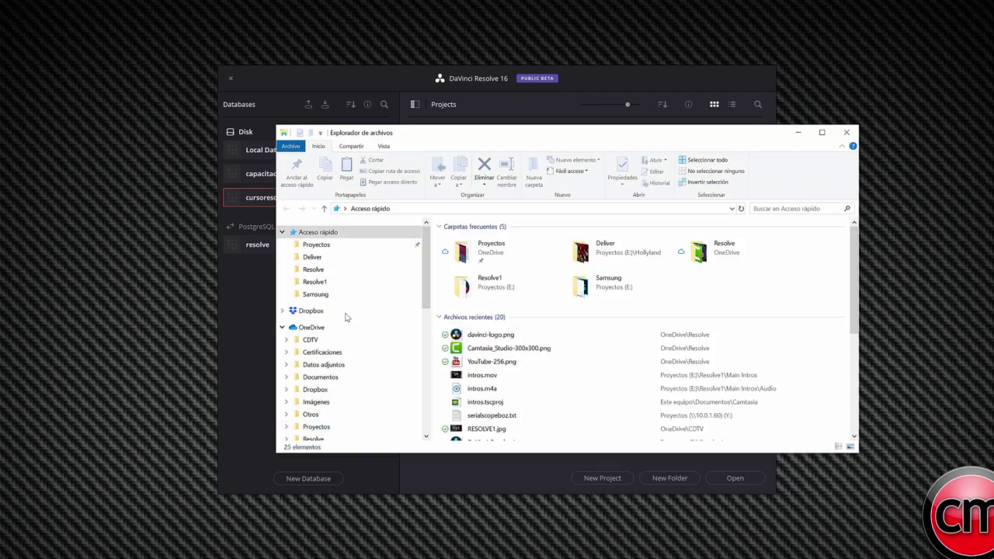
scroll(342, 373, down, 2)
scroll(342, 373, down, 2)
scroll(342, 373, down, 3)
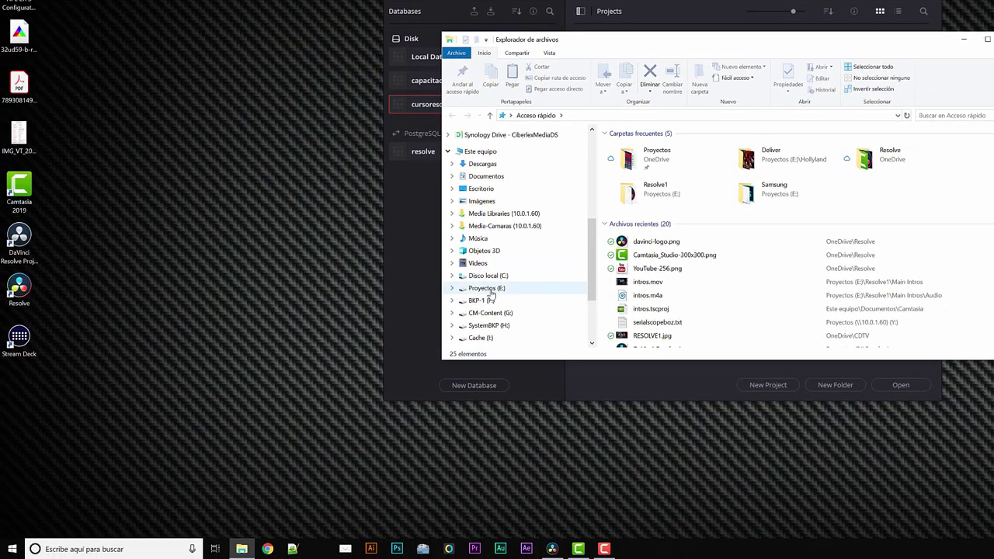
click(393, 365)
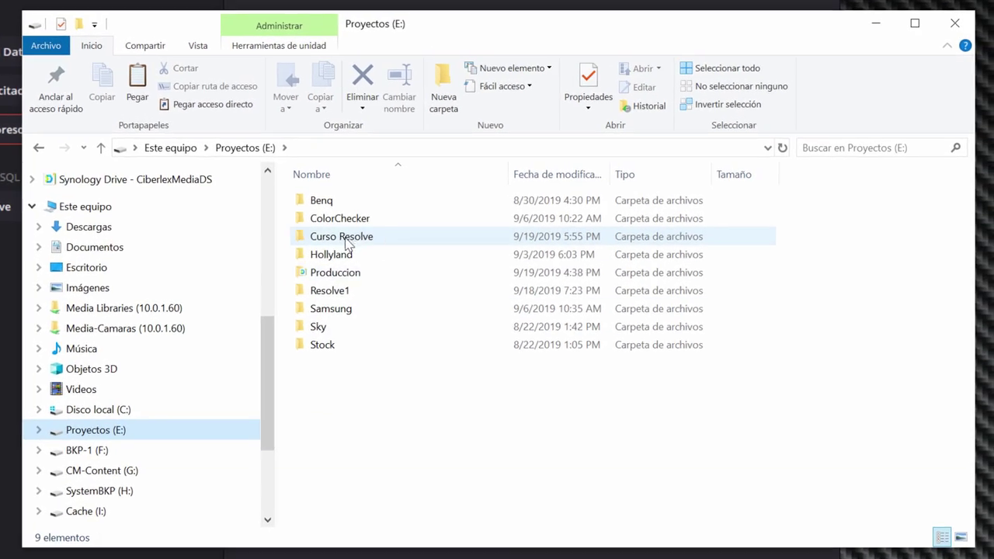
double_click(366, 230)
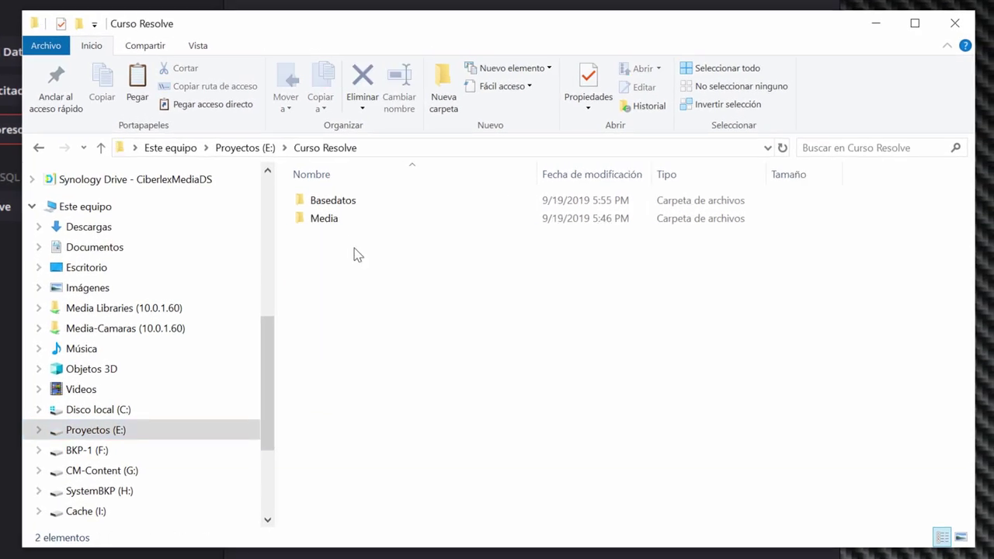
double_click(323, 203)
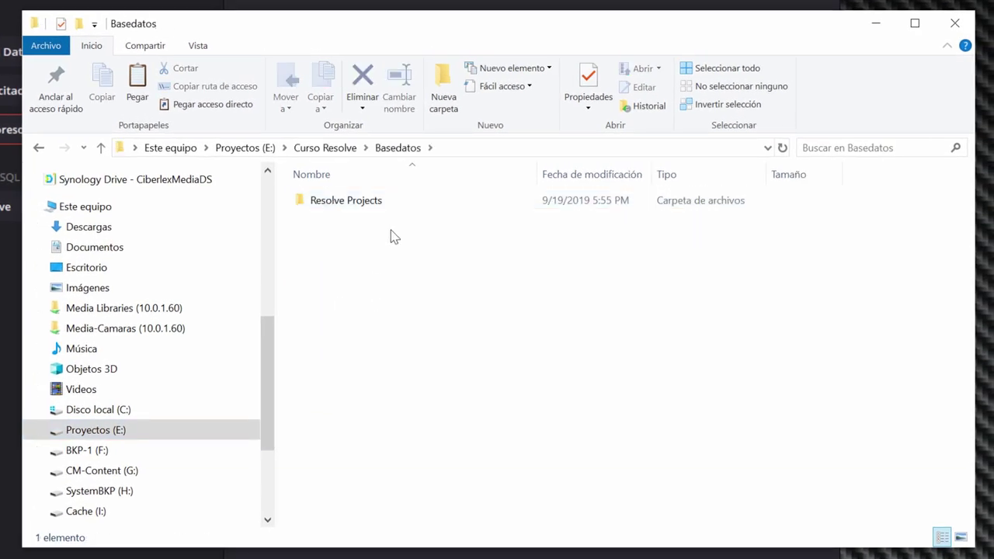
double_click(336, 203)
double_click(337, 202)
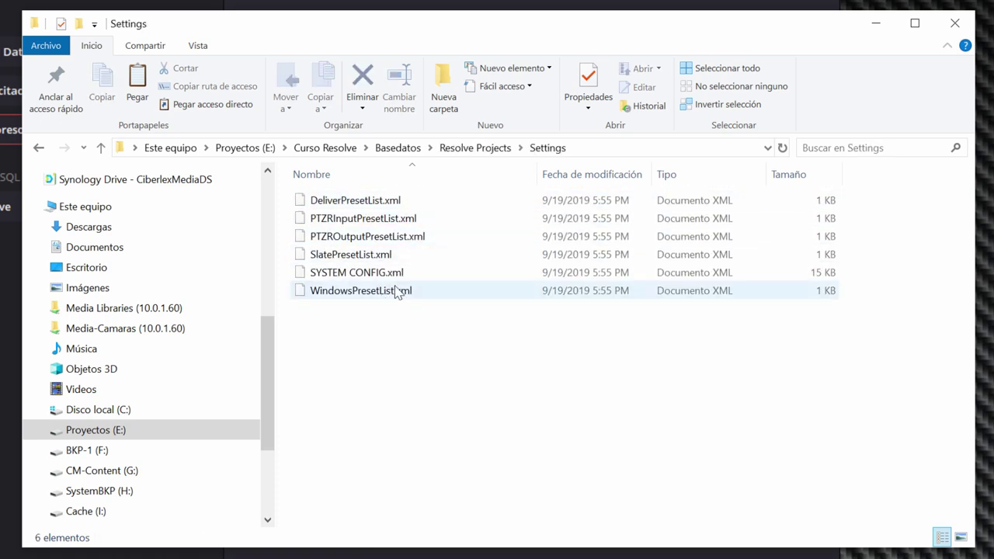
Check the Users and admin folders, return to Resolve Projects, and bring Resolve forward
click(476, 148)
double_click(333, 222)
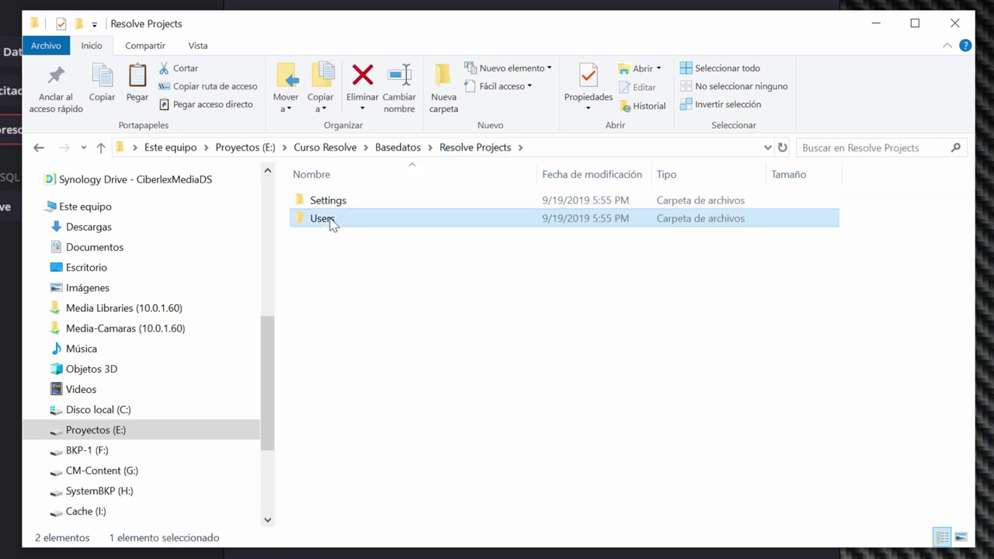
double_click(328, 201)
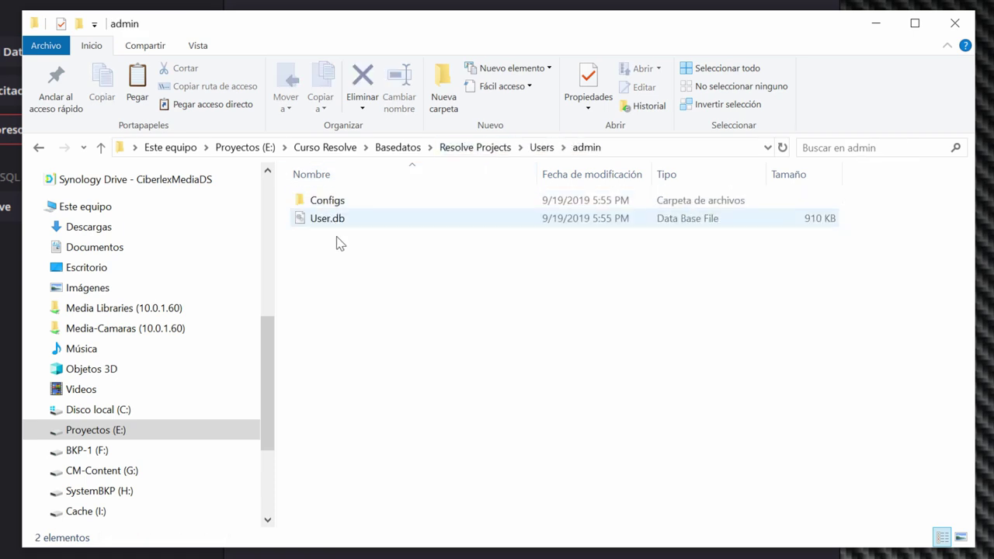
click(542, 148)
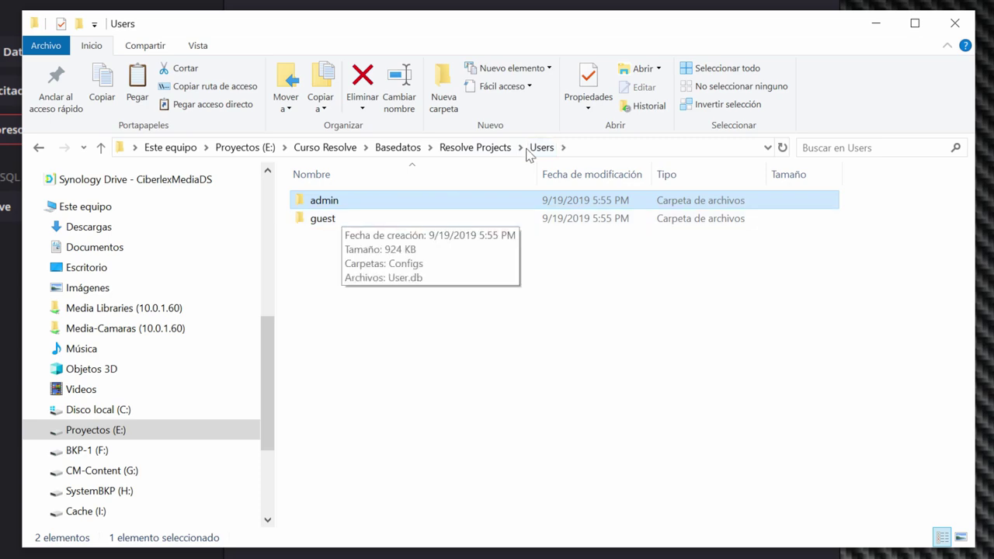
click(489, 149)
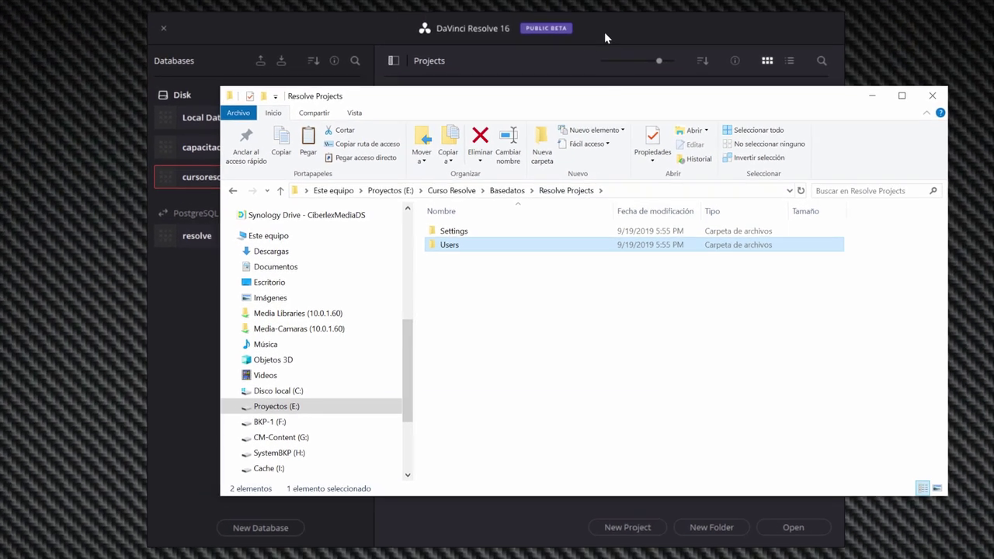
click(605, 32)
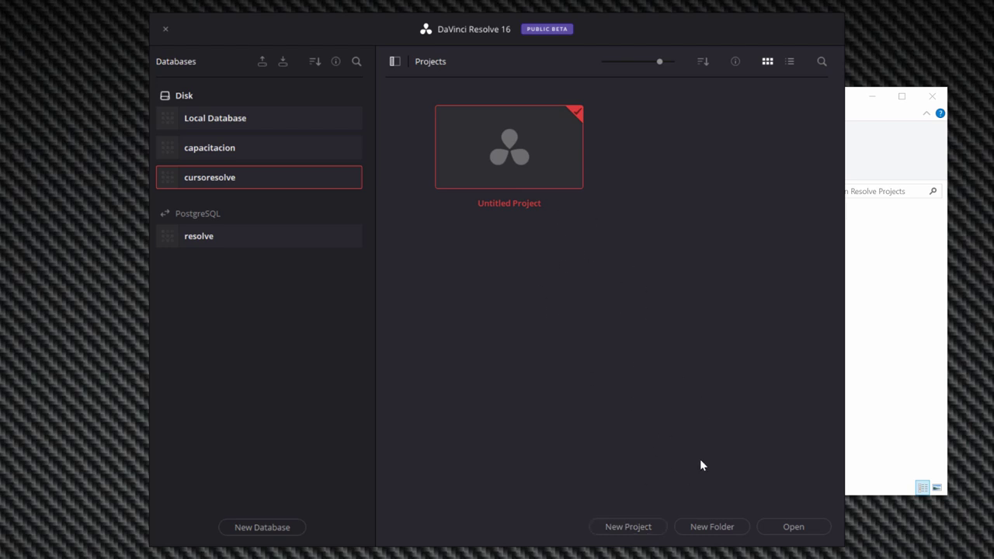
Add a project folder named Curso to the cursoresolve database
click(699, 531)
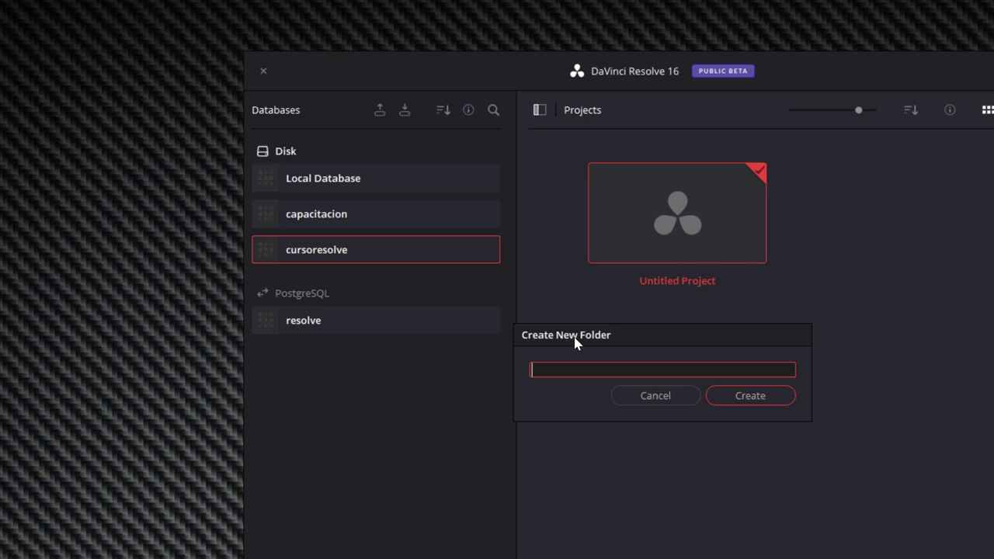
text(Curso)
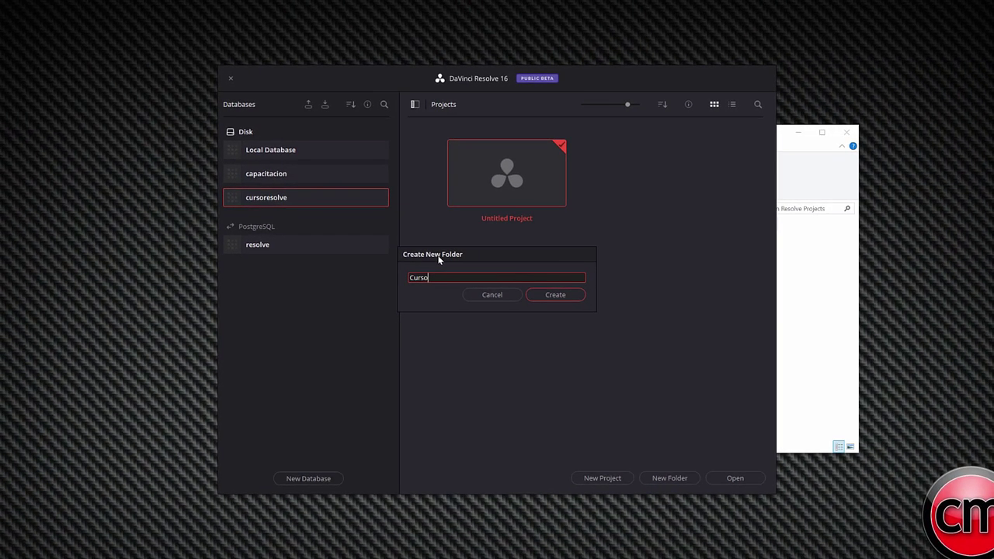
key(Return)
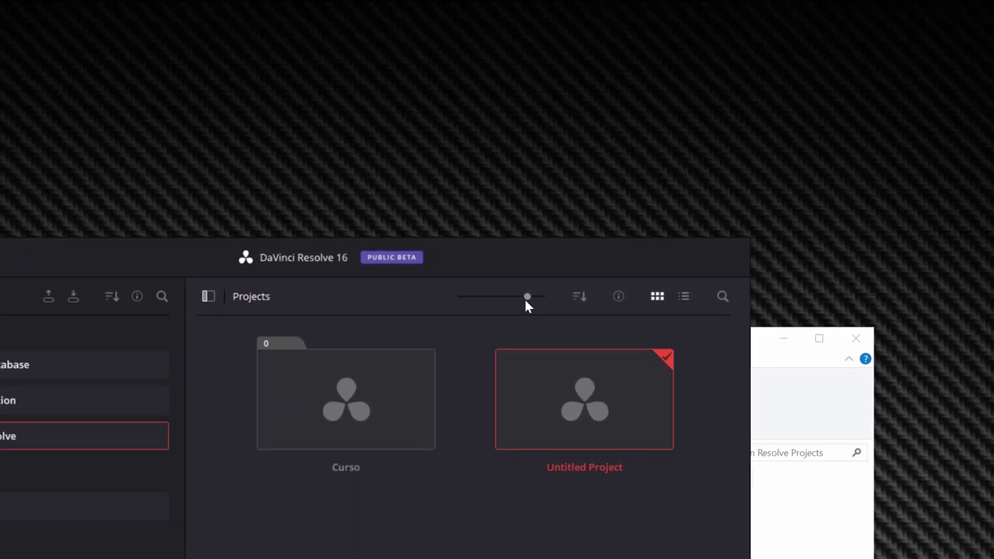
Shrink the project thumbnails, toggle list and thumbnail views, and start a new project
mouse_move(525, 306)
mouse_down()
mouse_move(482, 310)
mouse_move(550, 299)
mouse_move(522, 301)
mouse_up()
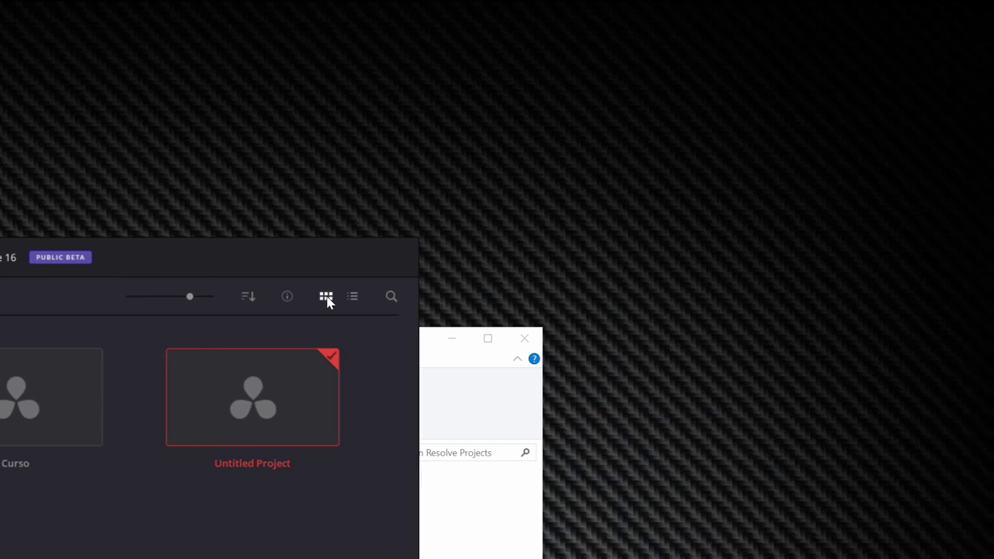
click(353, 297)
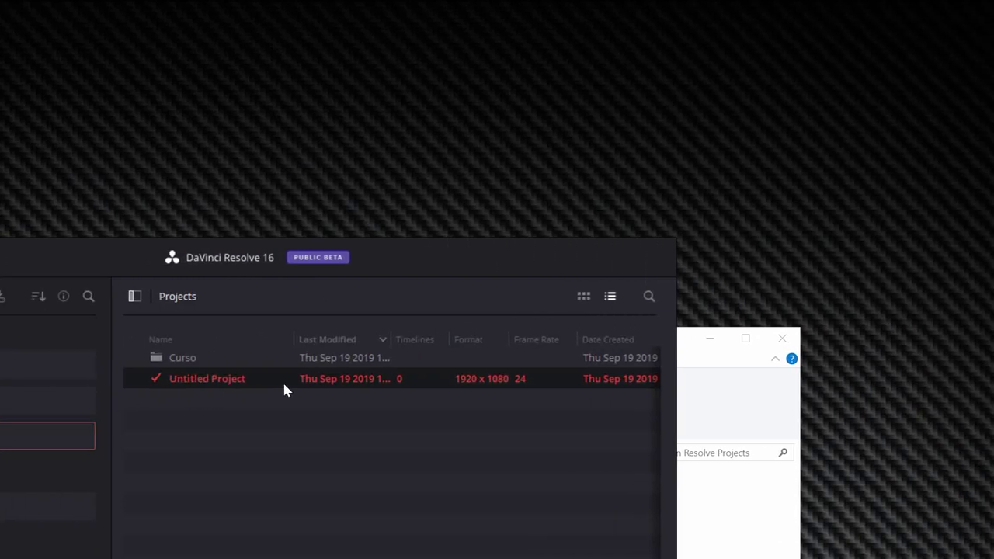
click(657, 297)
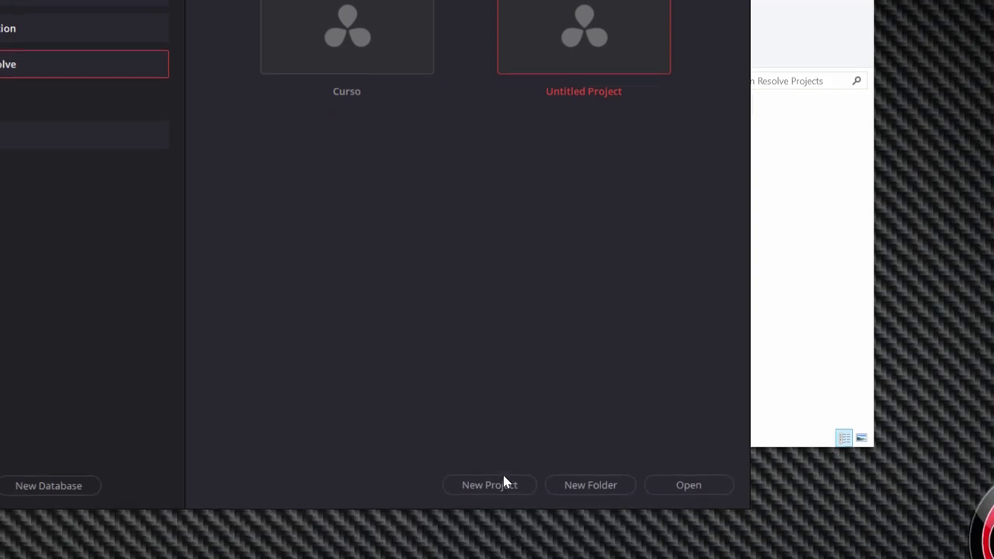
click(503, 482)
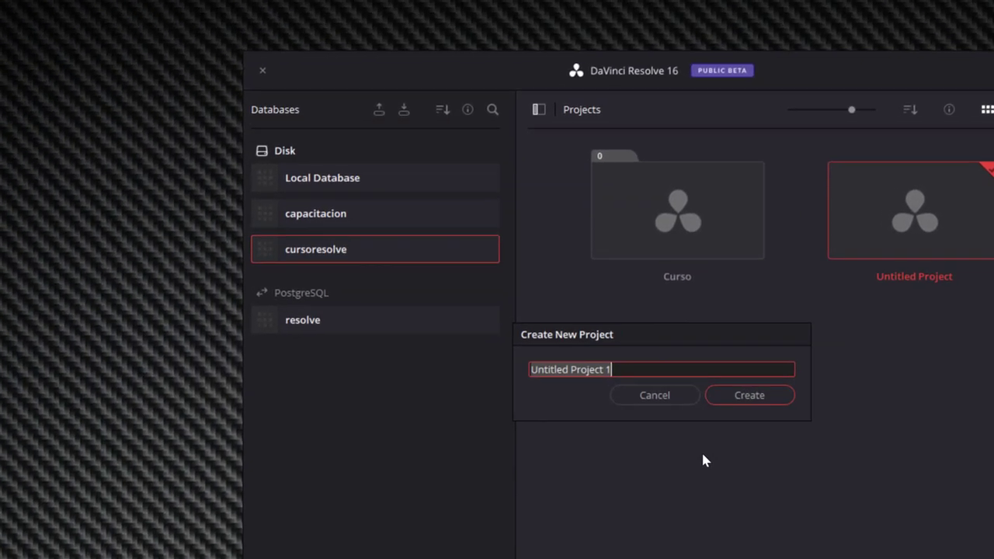
Create the Introduccion project, then browse Explorer to Basedatos\Resolve Projects\Settings
text(Introduccion)
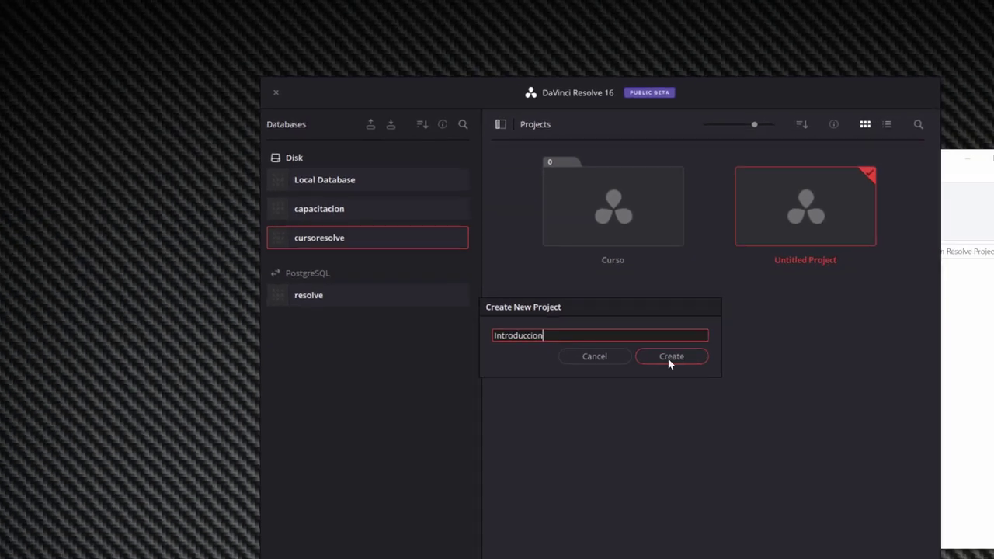
click(668, 358)
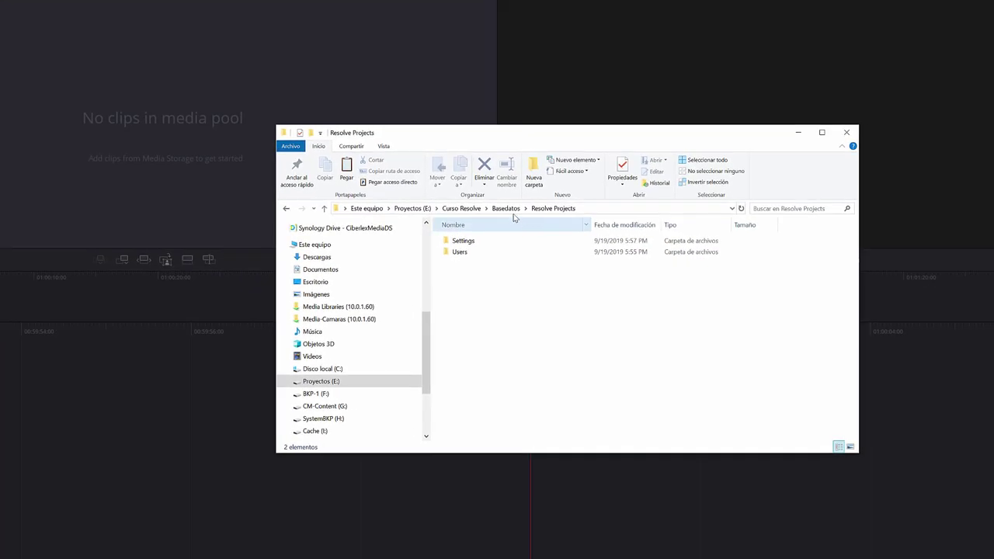
click(516, 212)
double_click(477, 243)
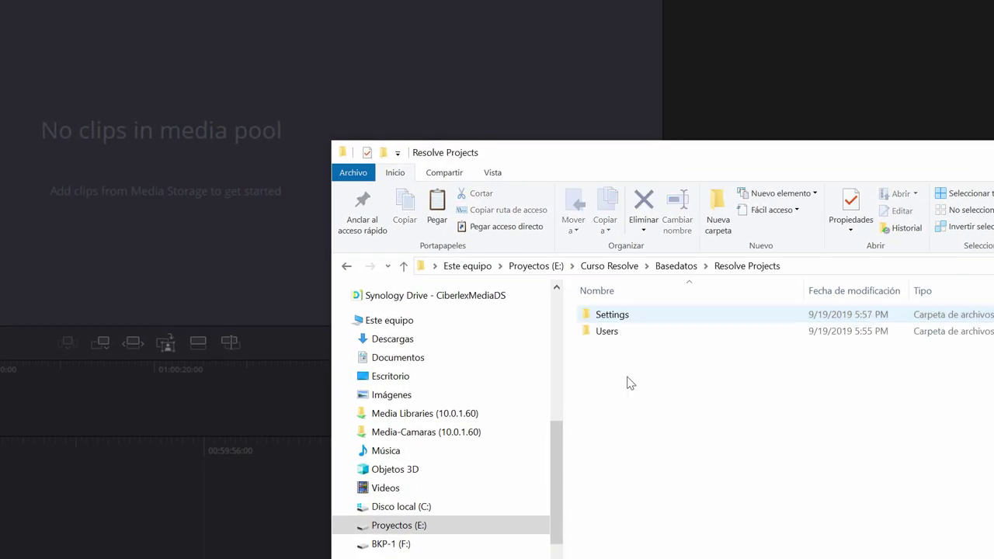
double_click(614, 319)
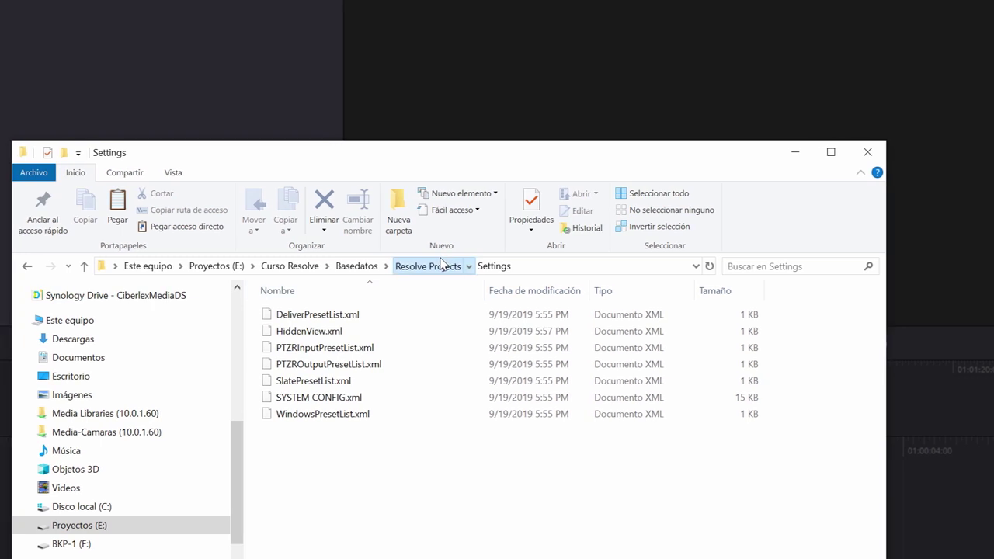
In Explorer, go up to Resolve Projects, look inside Users, and return to Resolve Projects
click(744, 265)
double_click(517, 331)
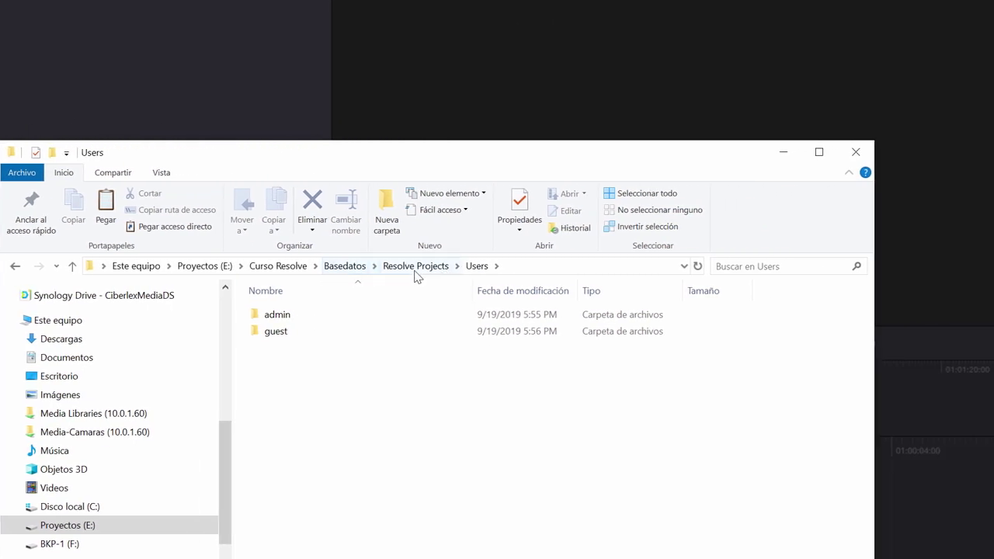
click(411, 266)
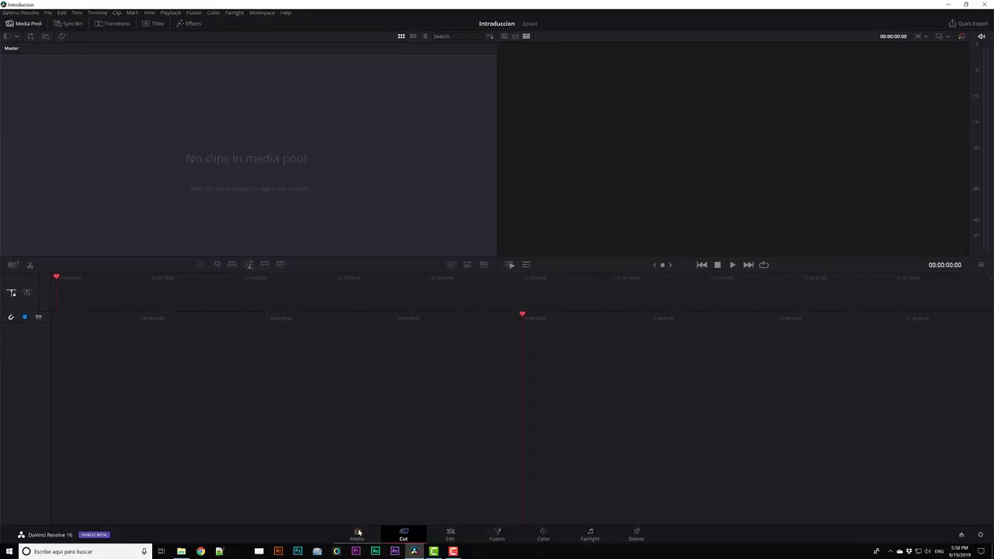
On the Media page, open Project Settings and keep the timeline frame rate at 24 after trying 23.976
click(358, 532)
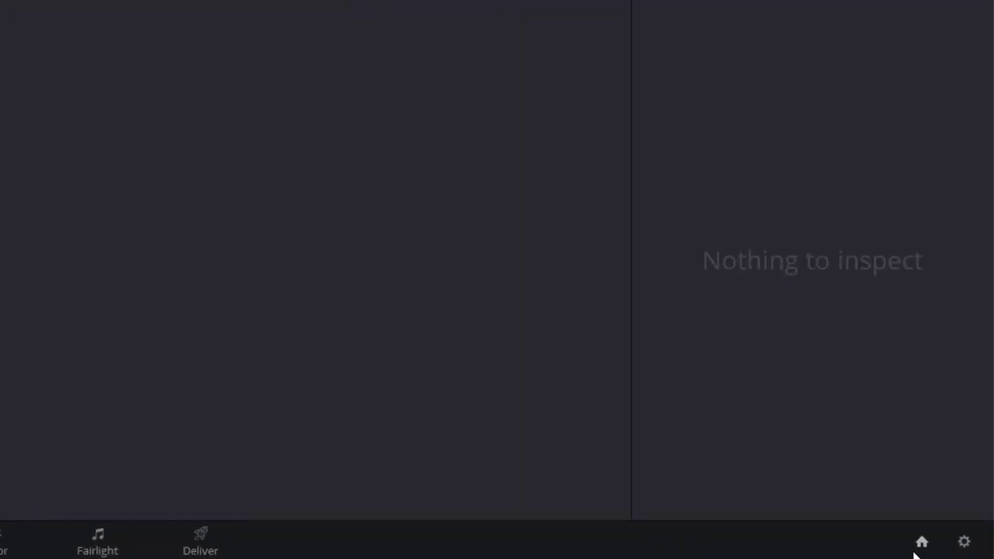
click(965, 543)
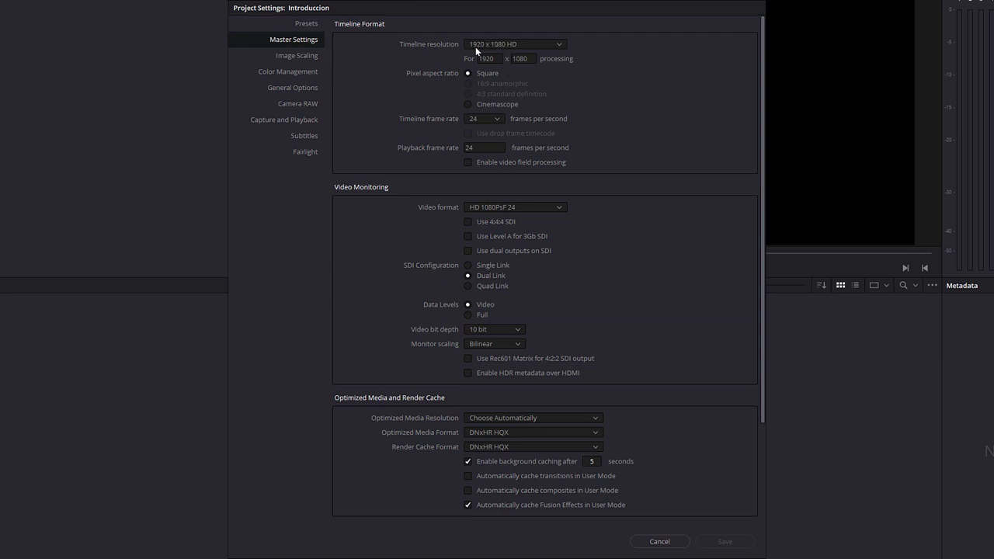
click(476, 121)
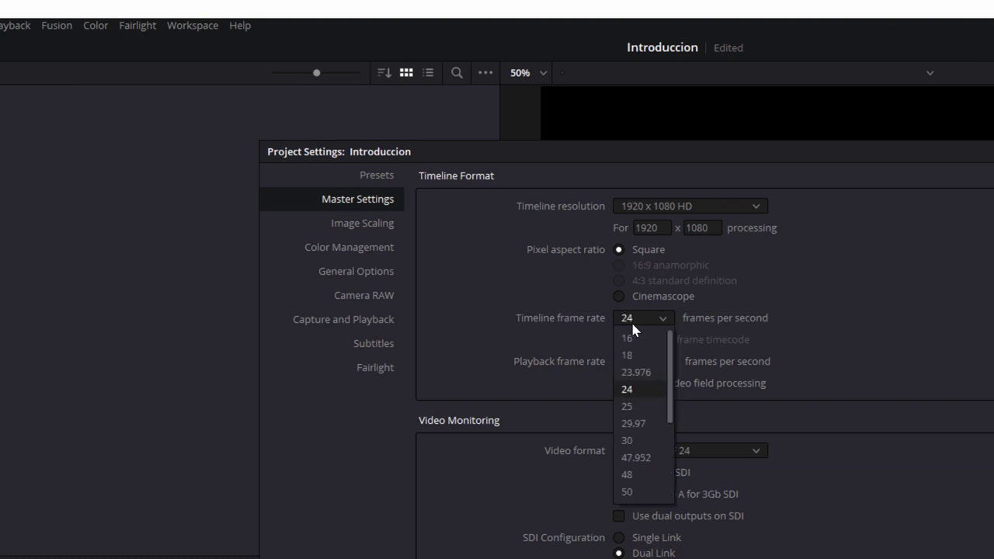
click(657, 371)
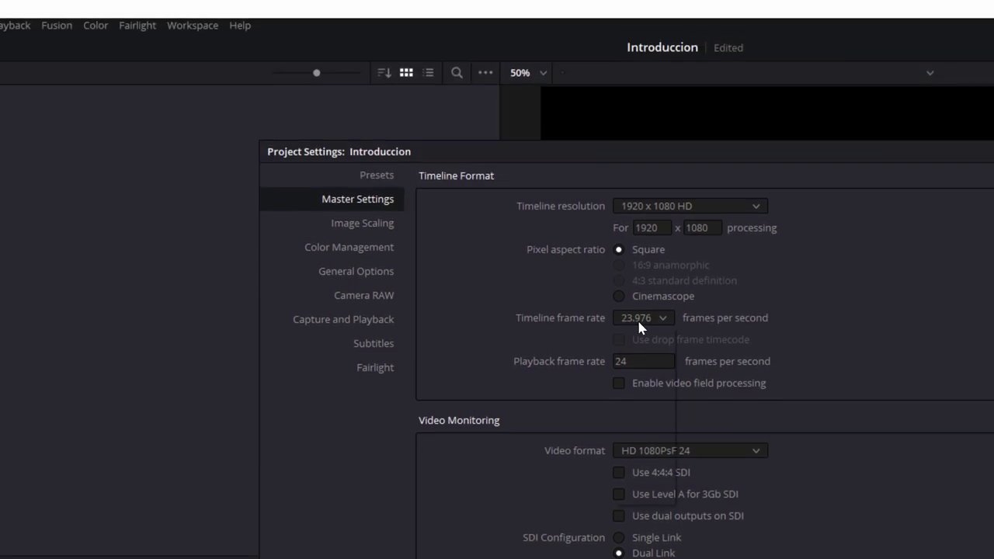
click(637, 318)
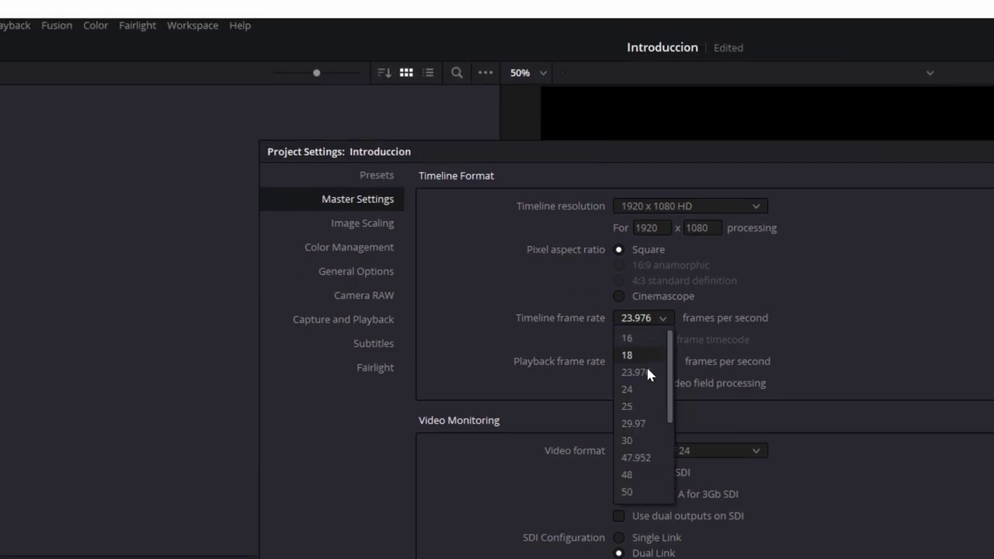
click(629, 353)
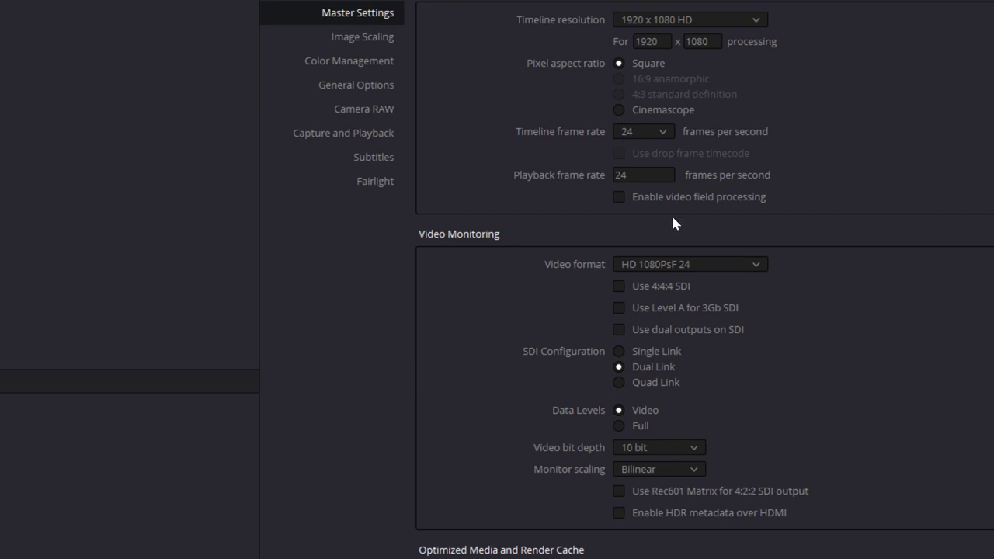
Review the video format options unchanged and show the optimized media resolution choices
scroll(705, 287, down, 1)
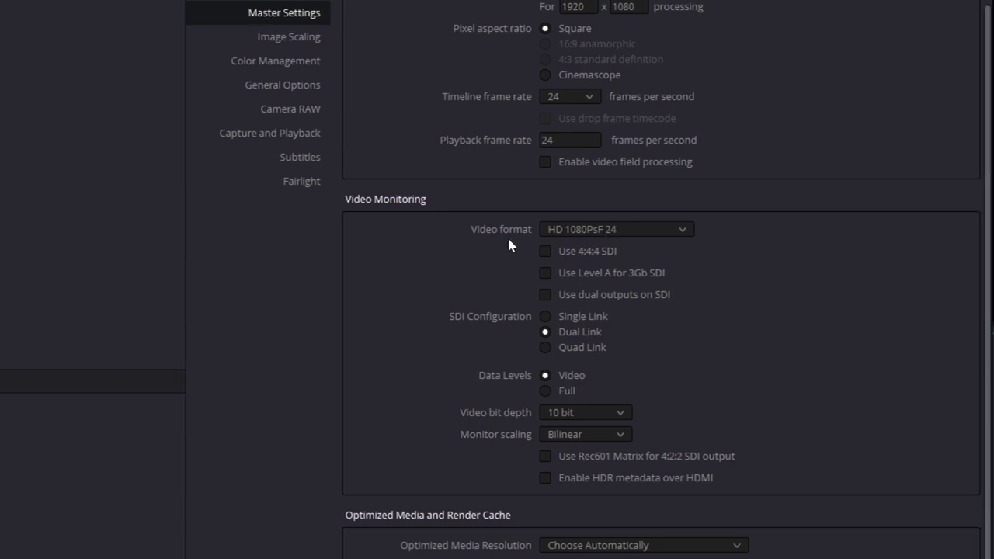
click(349, 232)
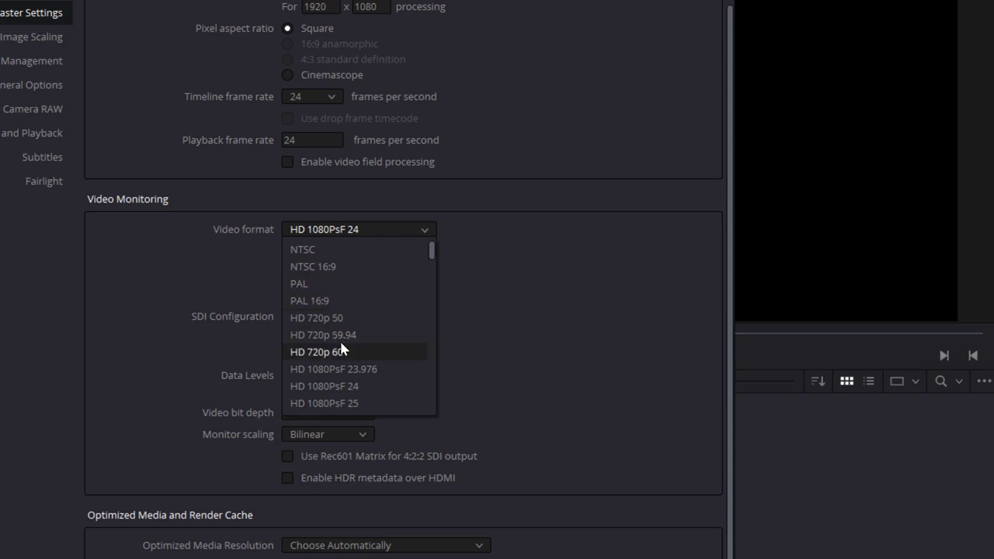
click(489, 309)
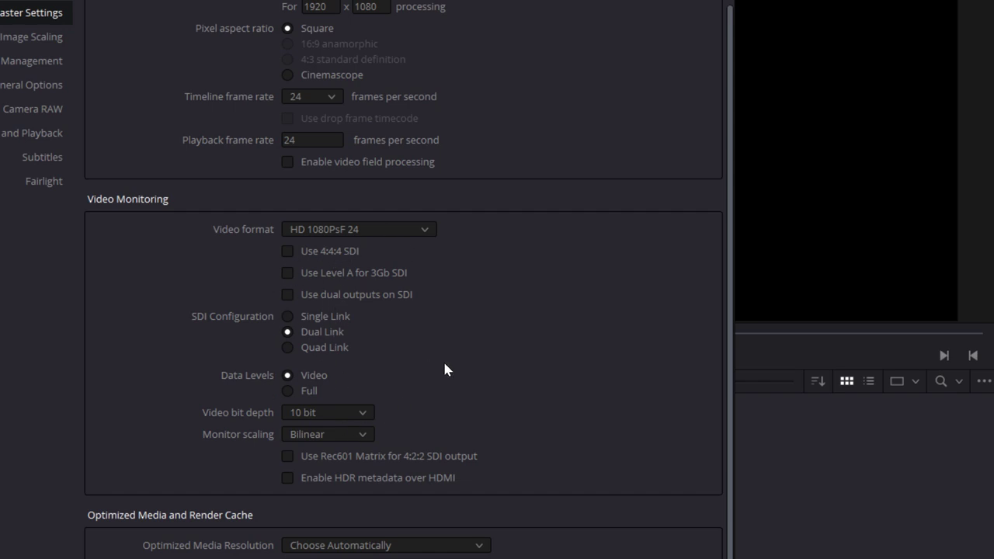
scroll(444, 368, down, 5)
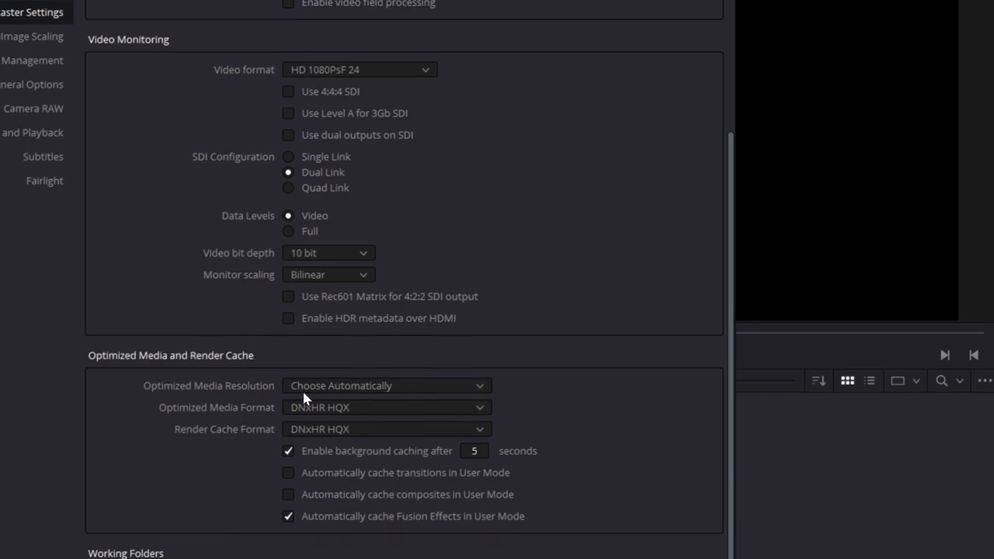
click(644, 201)
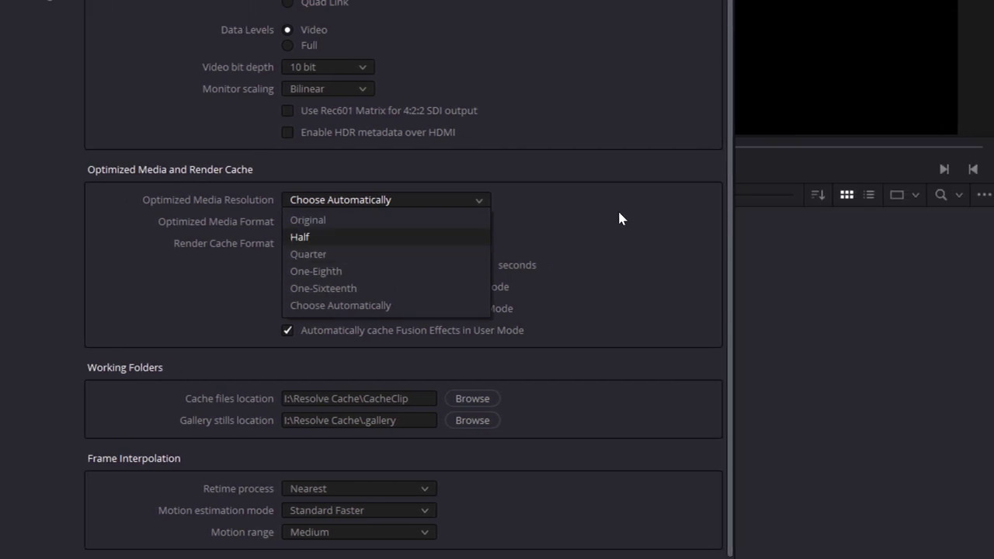
Keep optimized resolution on Choose Automatically and both formats at DNxHR HQX, then view Image Scaling
click(619, 217)
click(334, 225)
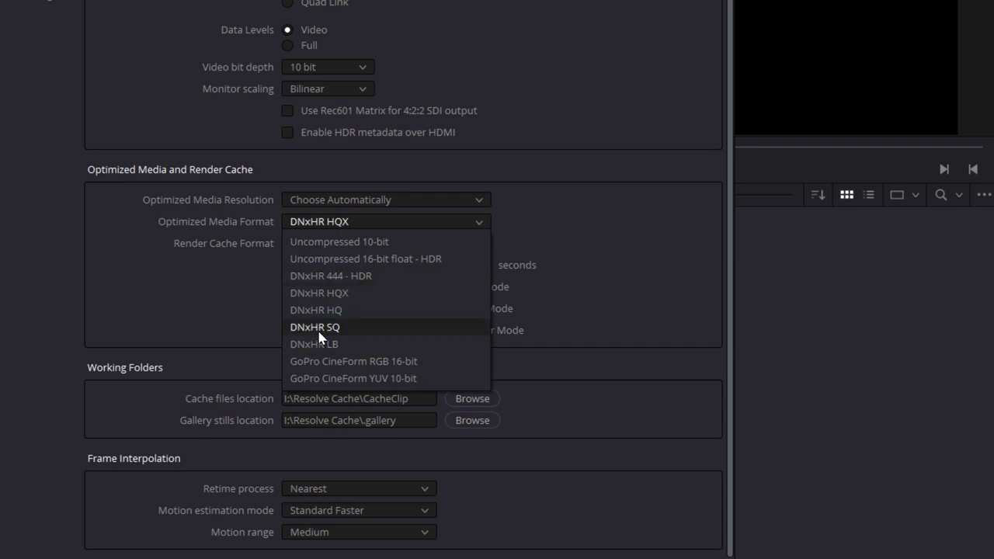
click(581, 229)
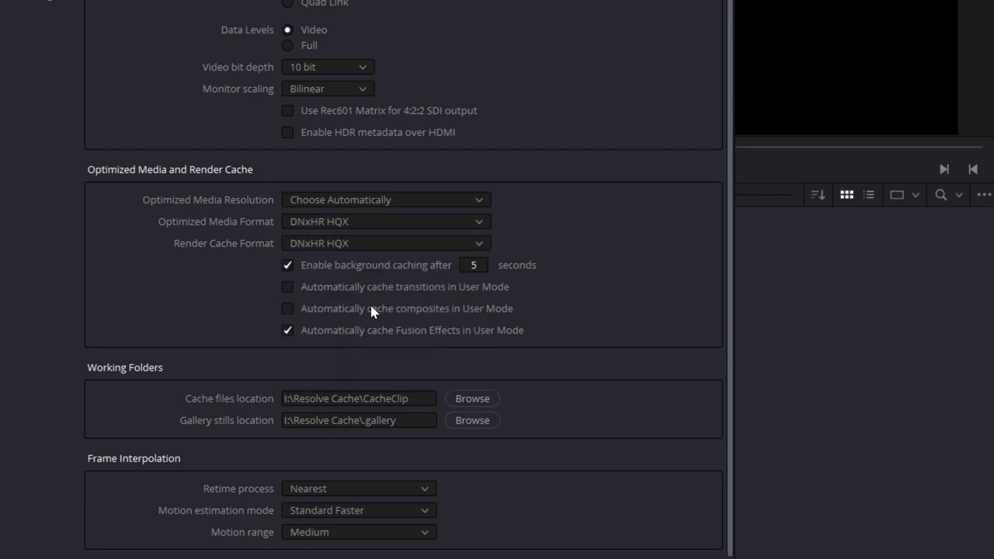
click(655, 246)
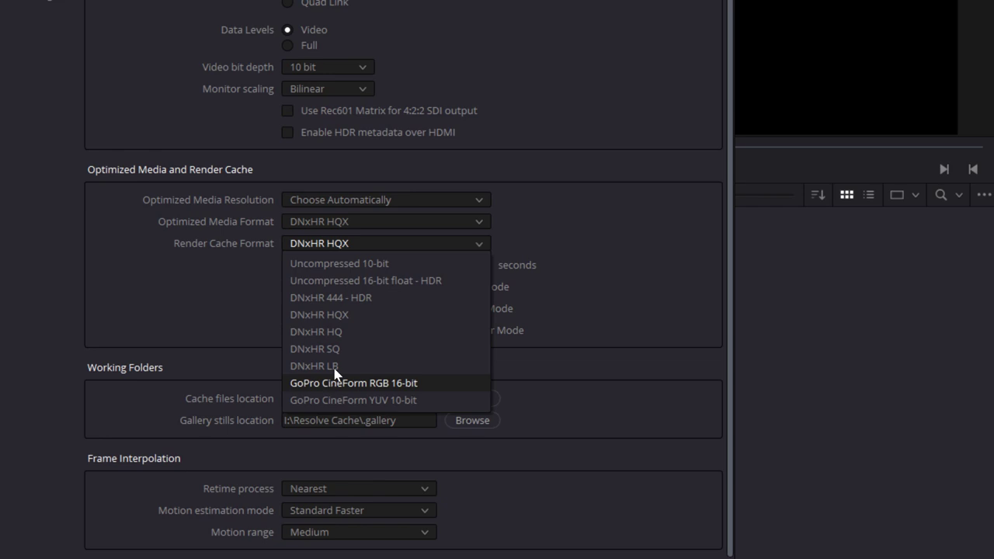
click(466, 242)
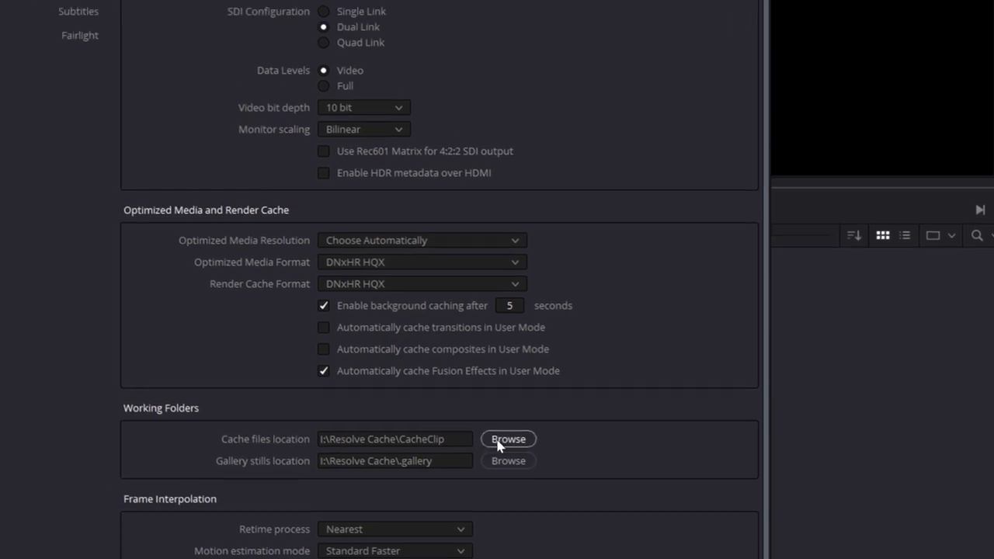
click(381, 224)
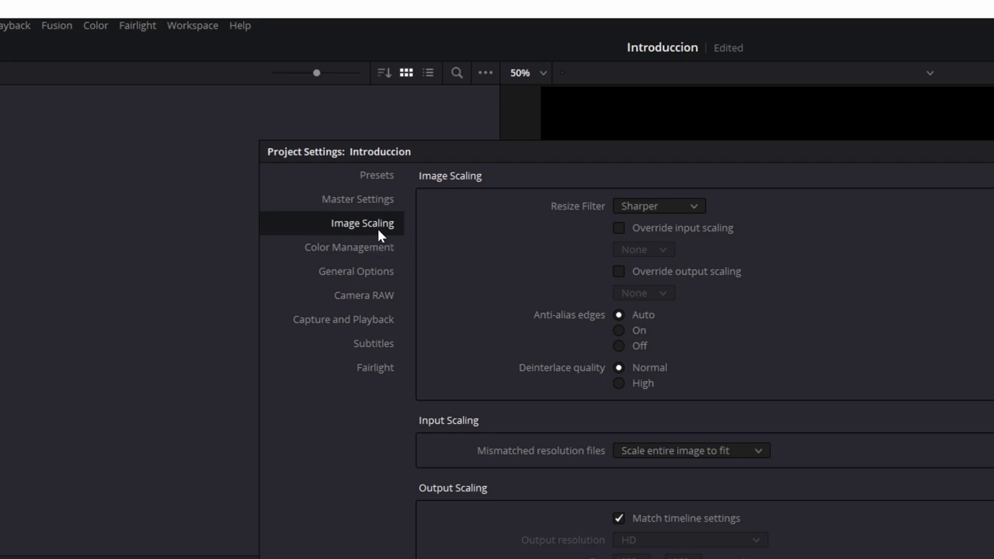
click(660, 207)
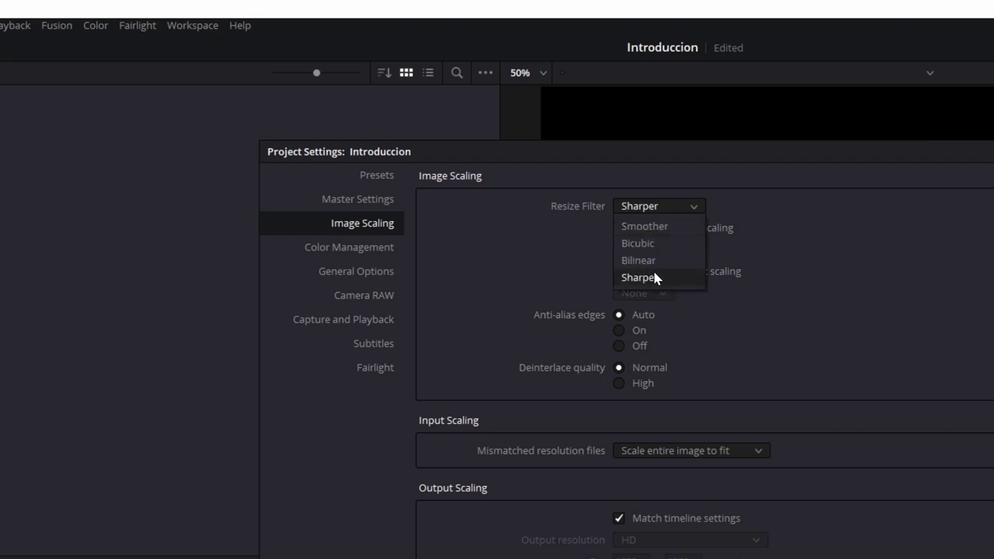
click(417, 243)
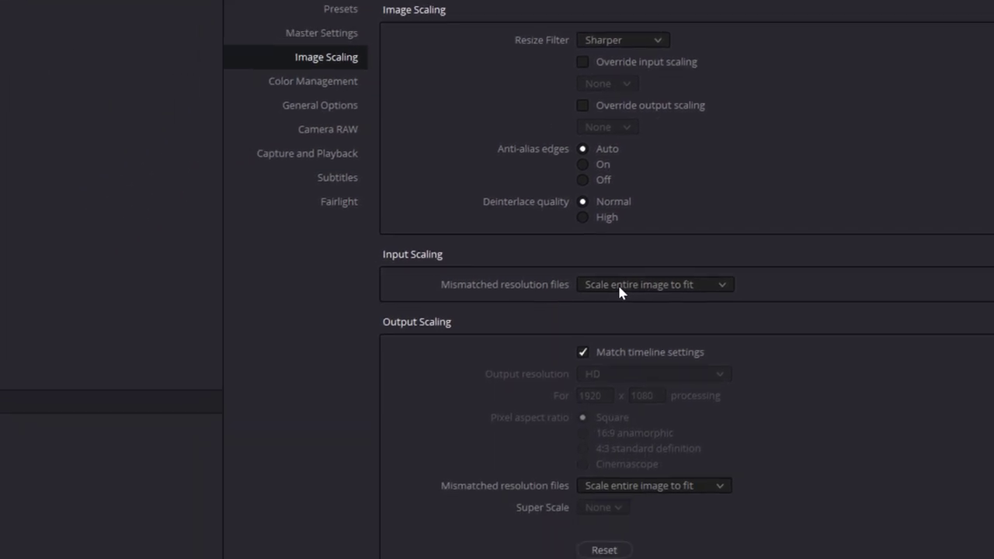
click(324, 457)
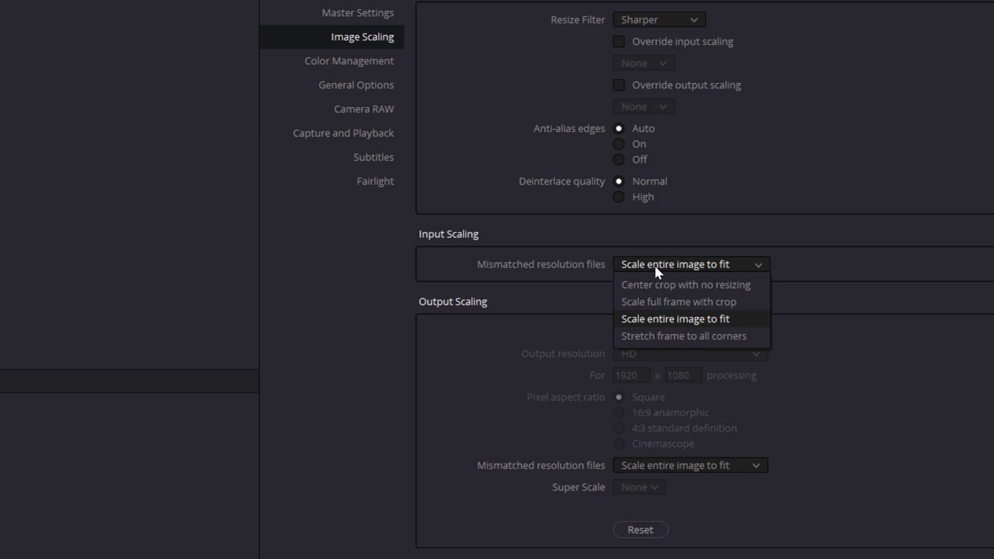
click(439, 282)
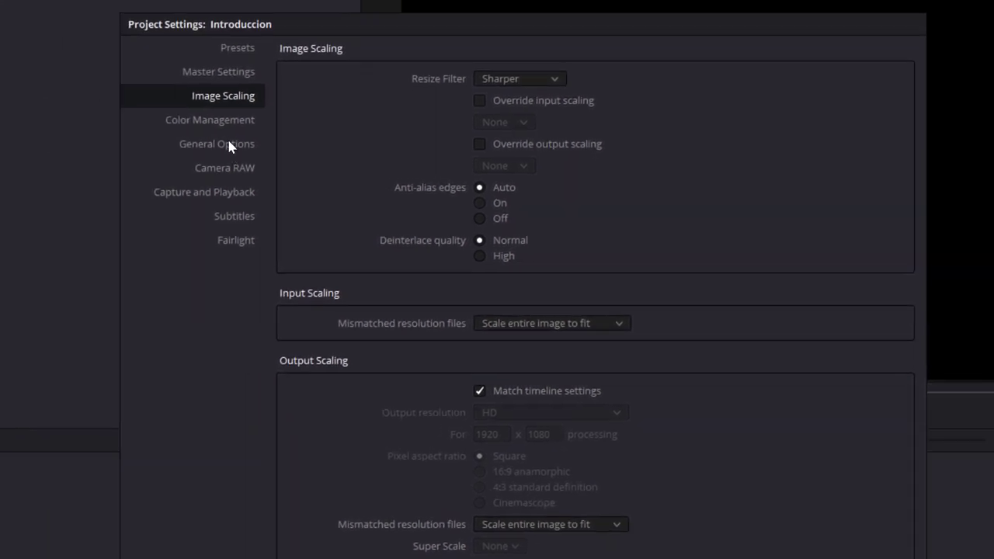
Look through the Color Management and General Options pages, ending on Camera RAW settings
click(221, 122)
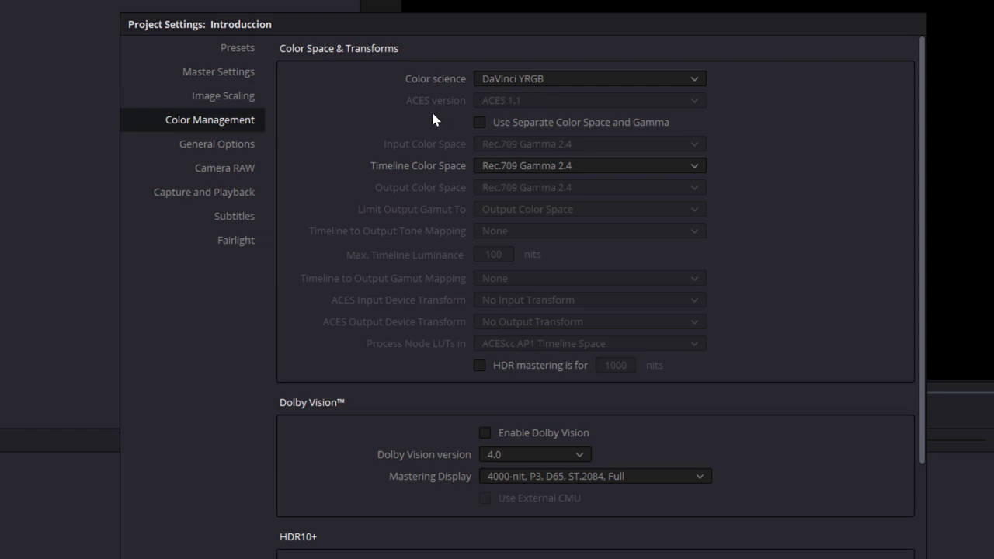
scroll(834, 378, down, 5)
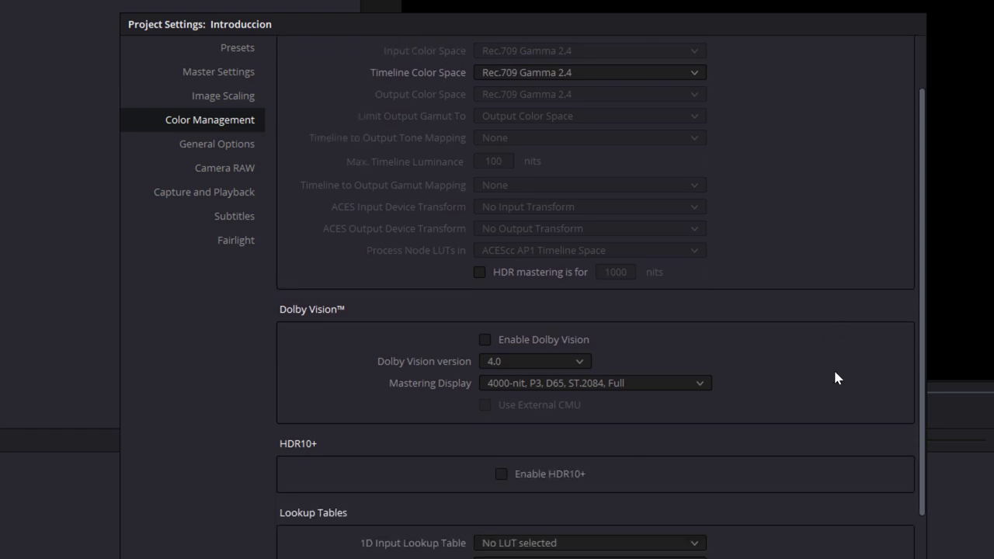
scroll(792, 379, up, 5)
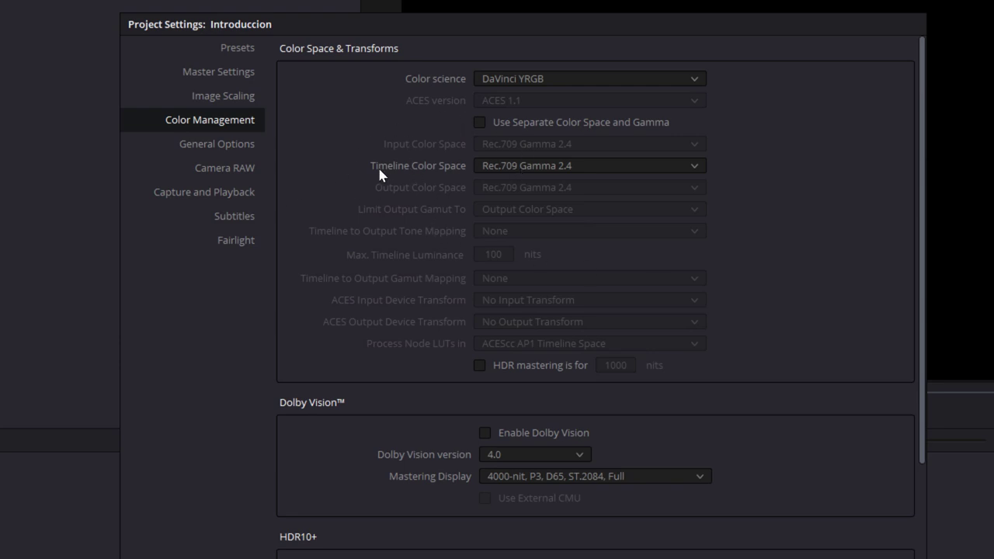
click(251, 148)
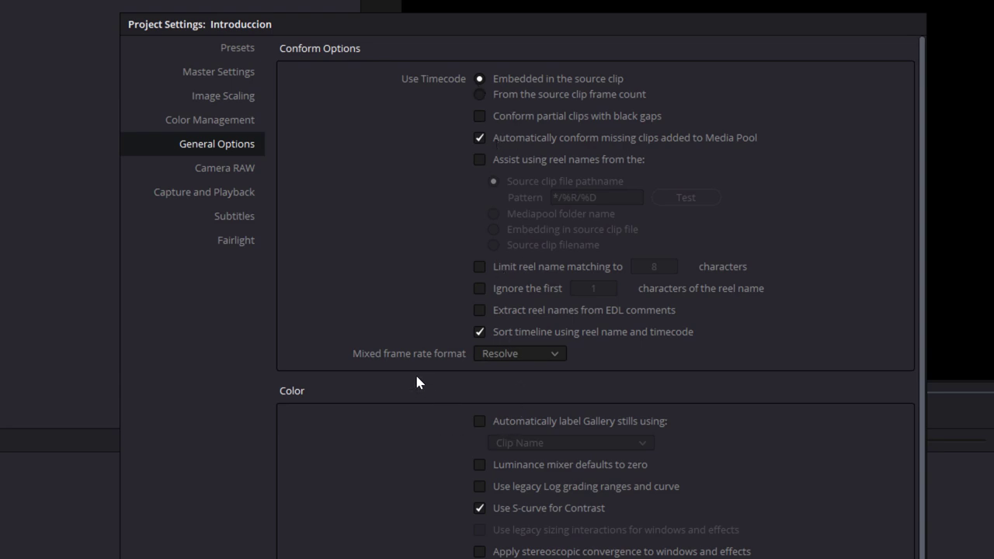
scroll(416, 381, down, 3)
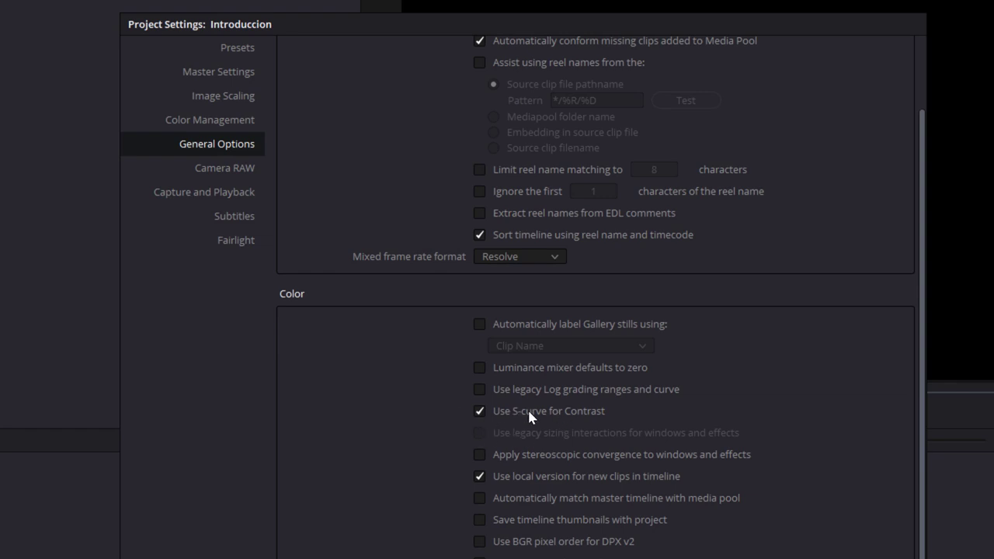
scroll(550, 348, down, 5)
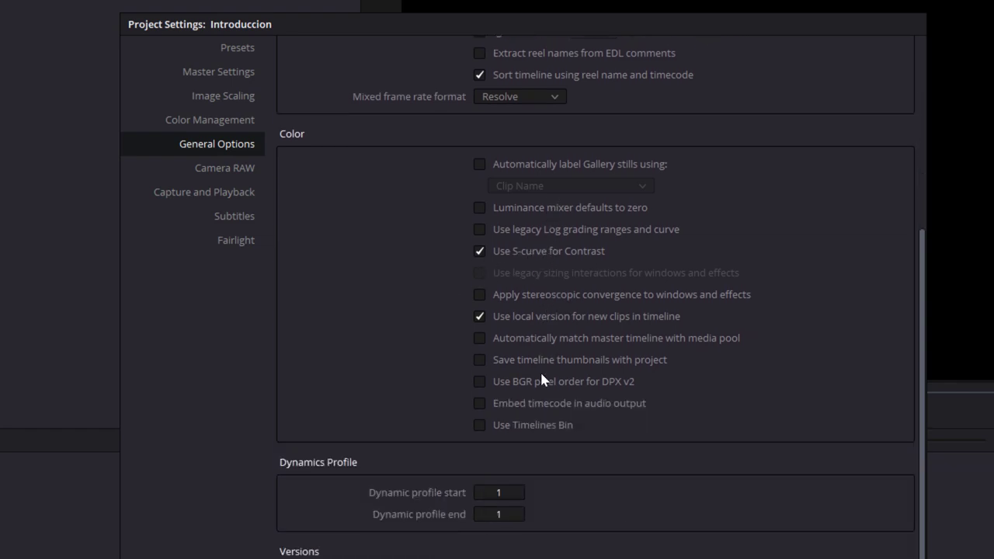
click(233, 171)
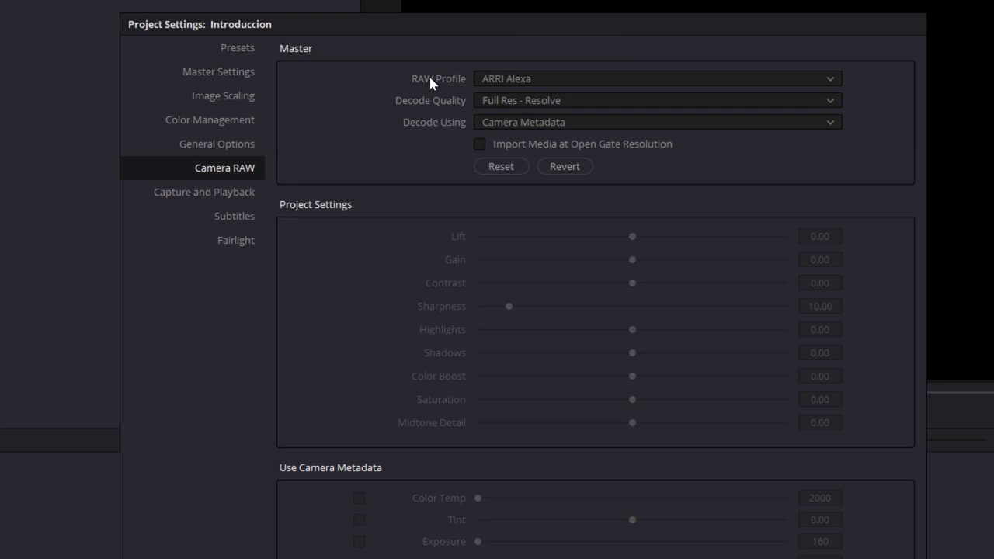
Confirm ARRI Alexa, Full Res - Resolve and Camera Metadata in Camera RAW, then go to Capture and Playback
click(512, 80)
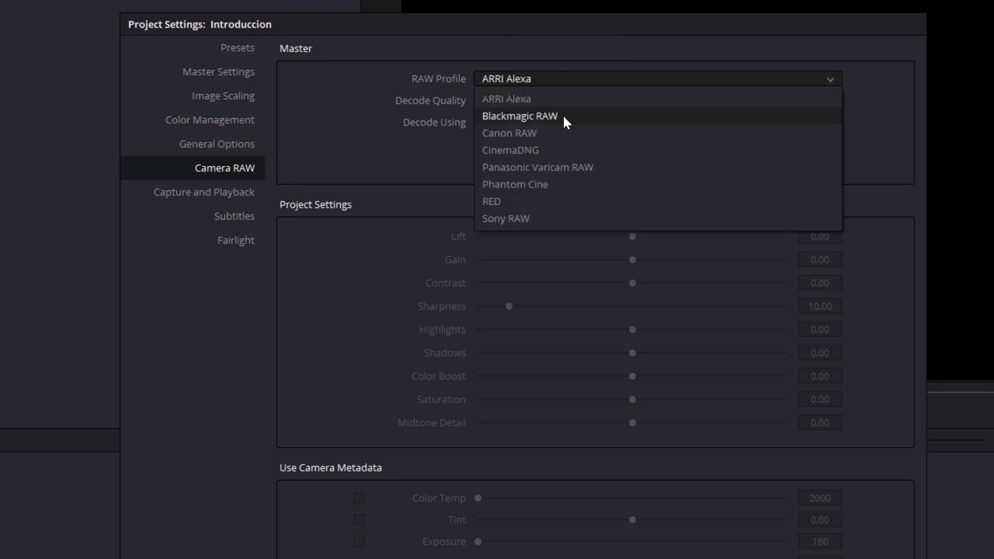
click(418, 111)
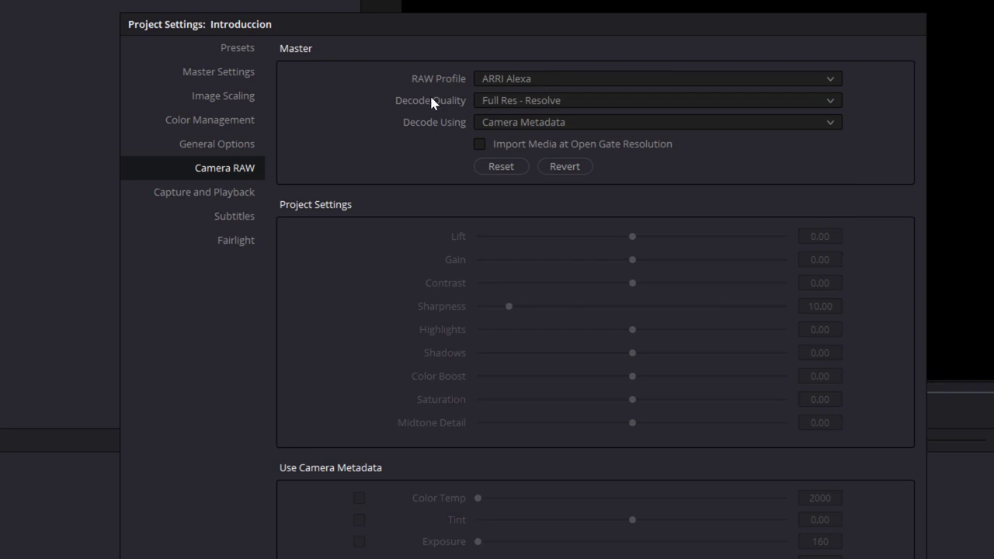
click(519, 101)
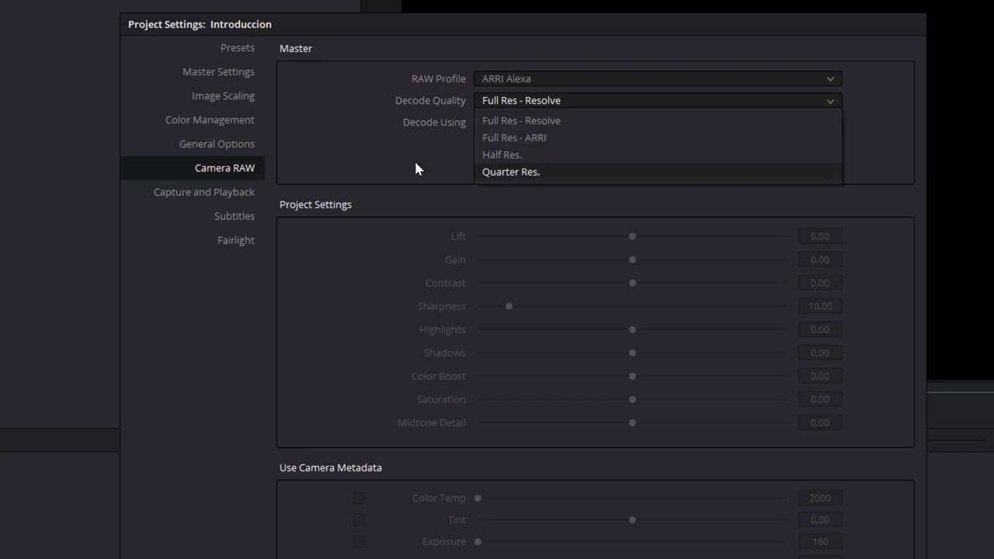
click(524, 123)
click(510, 125)
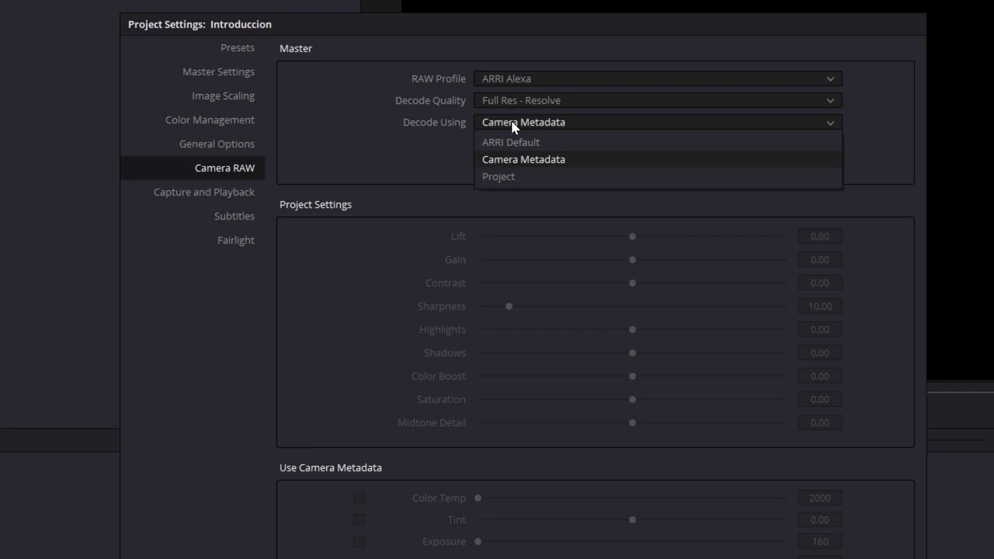
click(422, 100)
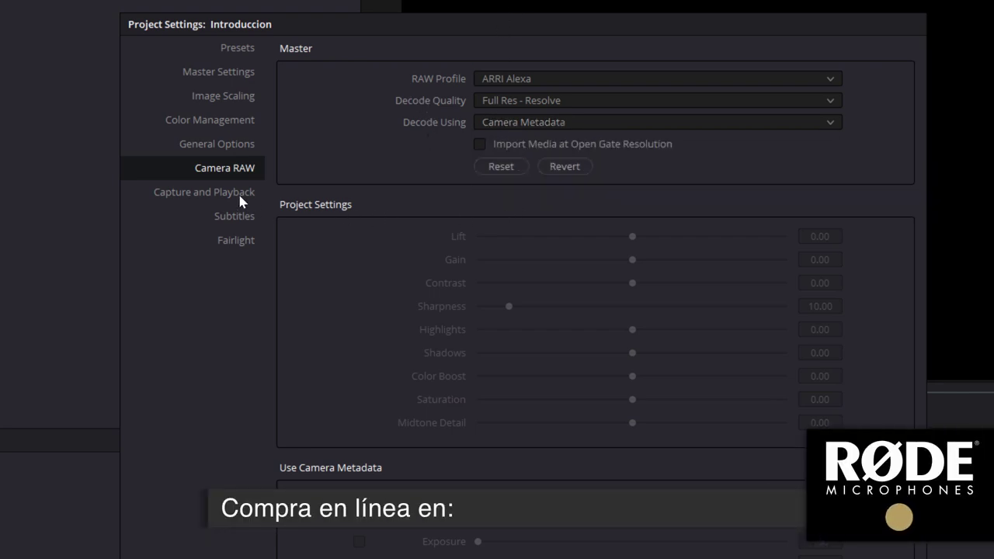
click(239, 196)
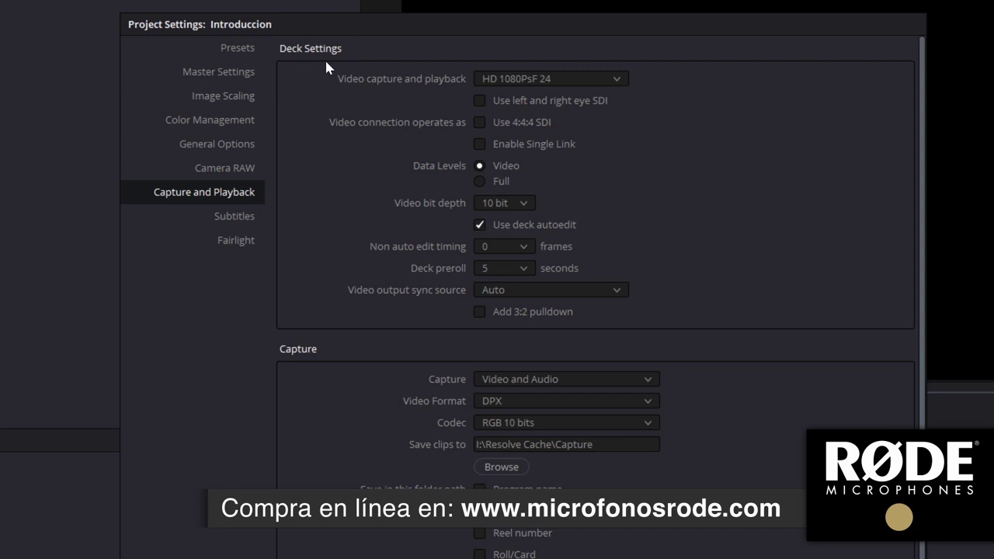
Skip past the capture and Subtitles pages to Fairlight's 48000 sample rate, -23 LUFS settings
scroll(326, 66, down, 3)
scroll(326, 66, down, 2)
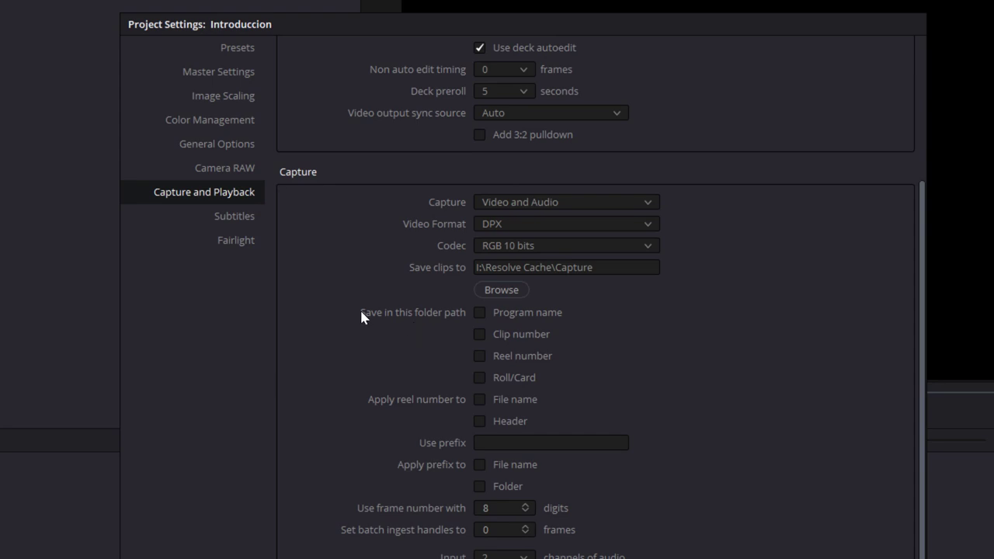
click(243, 220)
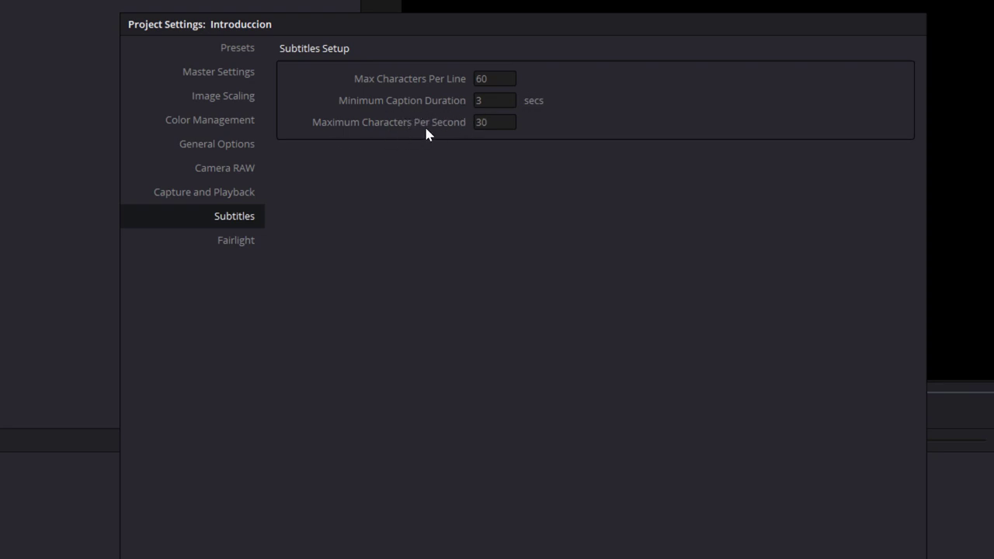
click(254, 242)
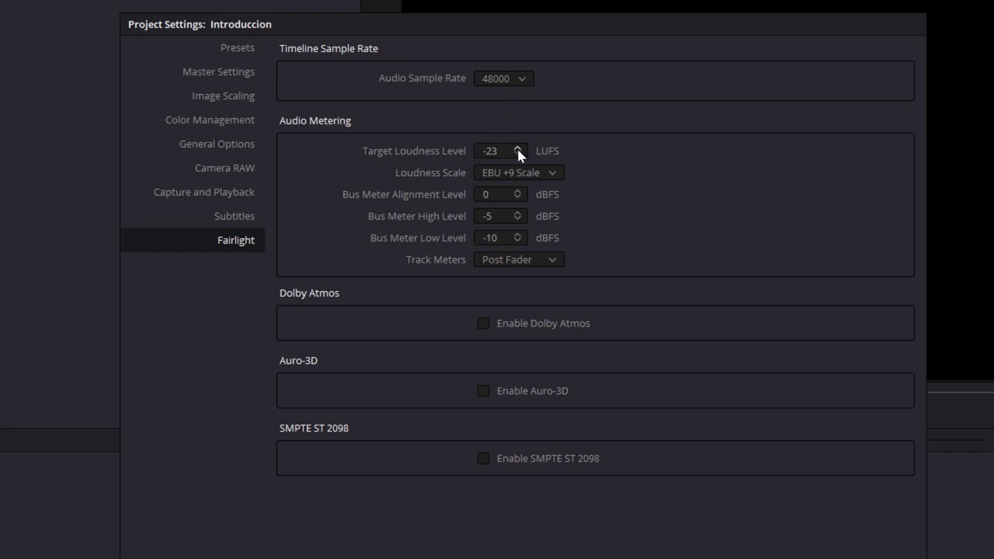
Lower target loudness to -24 LUFS, keep EBU +9 Scale, and show the Presets page
scroll(509, 150, down, 1)
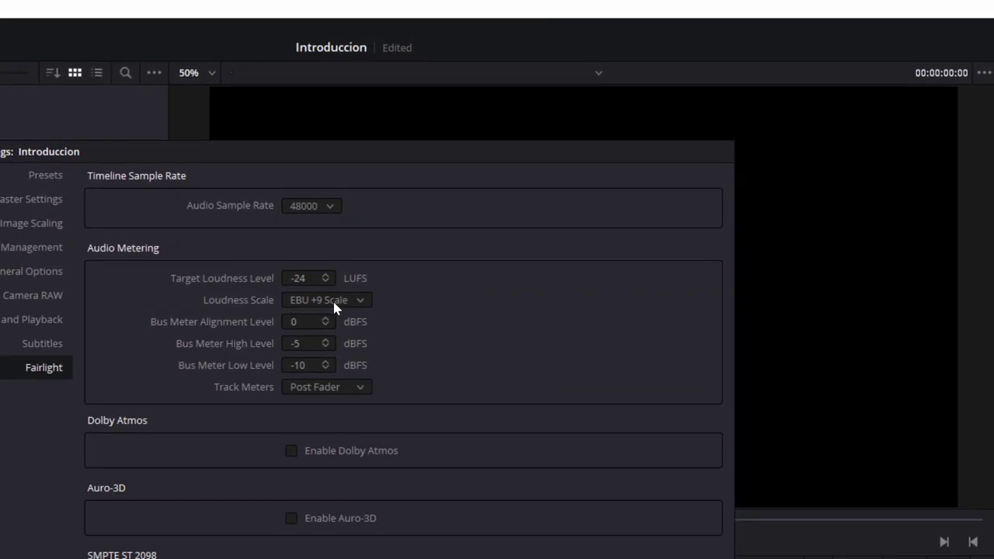
click(334, 302)
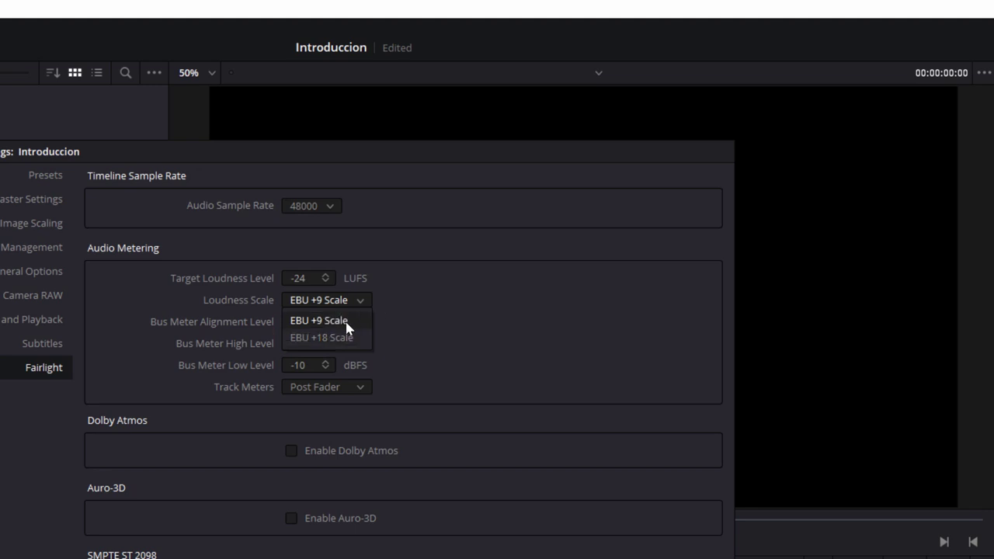
click(394, 323)
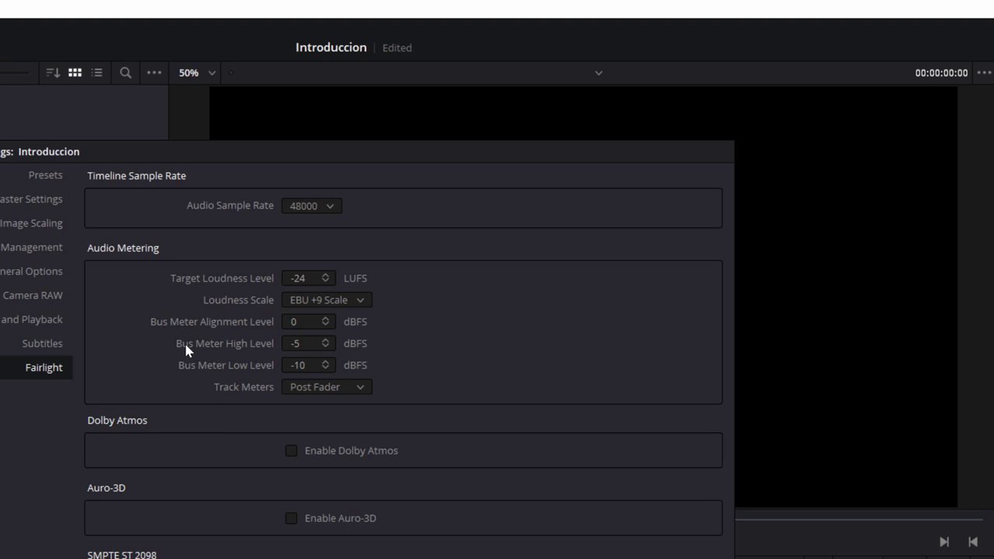
click(383, 178)
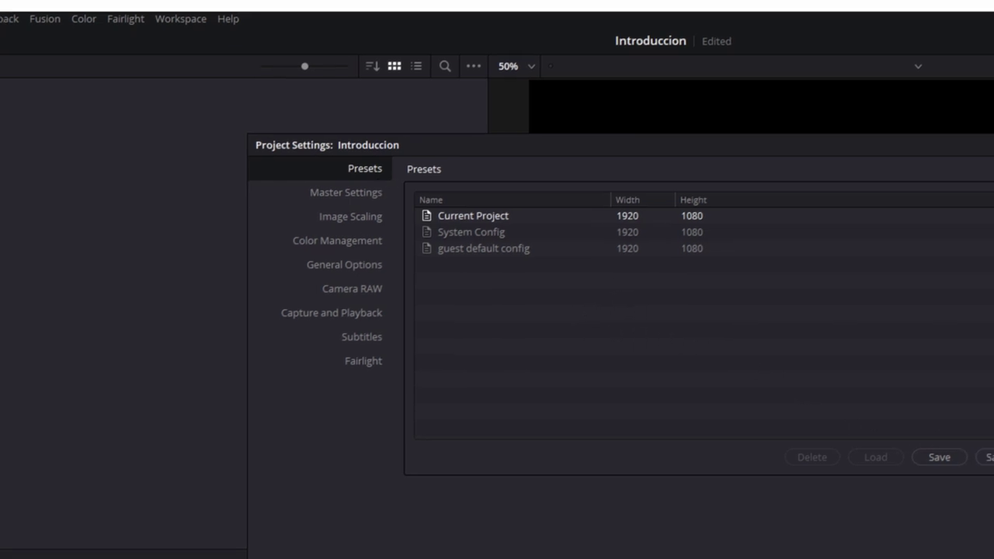
Save the current 1920 x 1080 settings as preset 'Curso Resolve' and close Project Settings
click(685, 279)
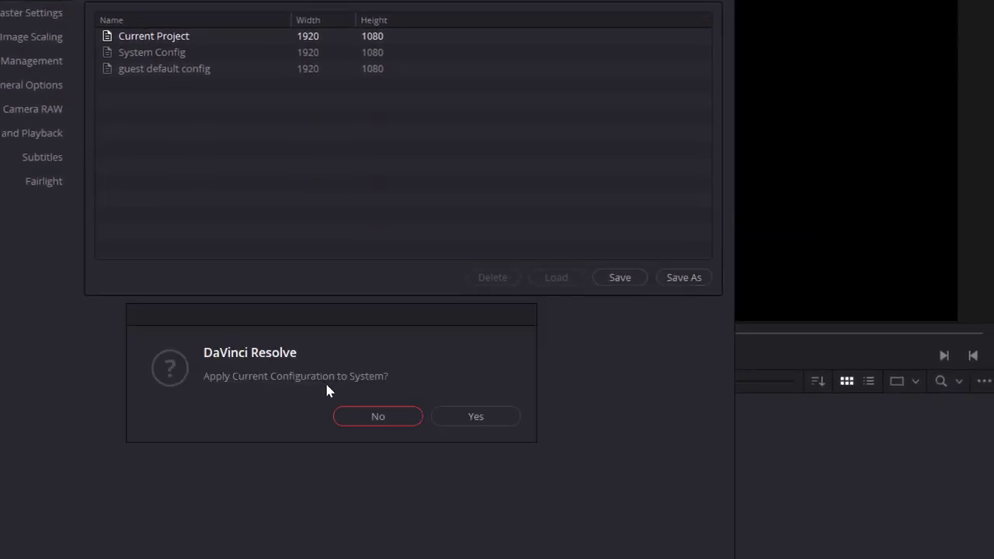
click(467, 416)
text(Curso)
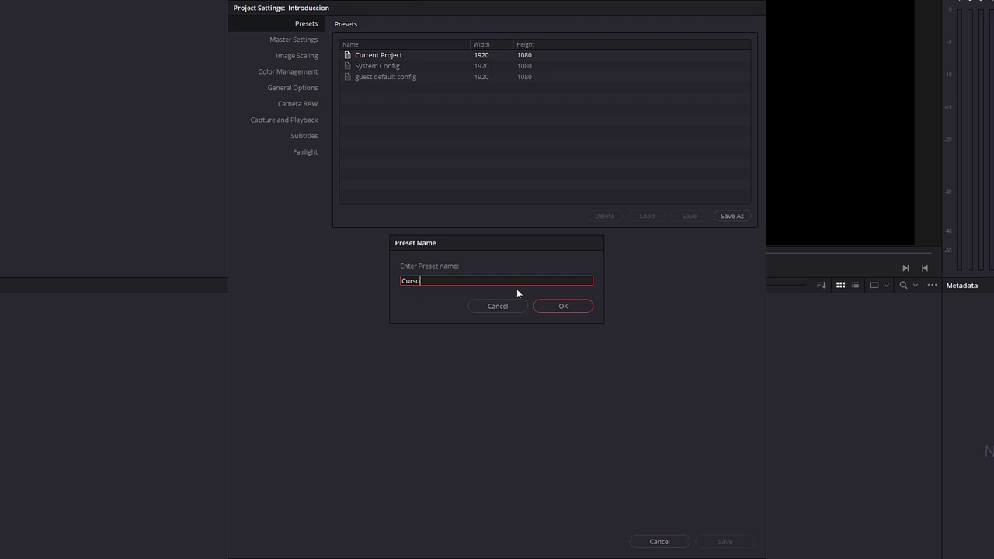
text( Resolve)
click(547, 305)
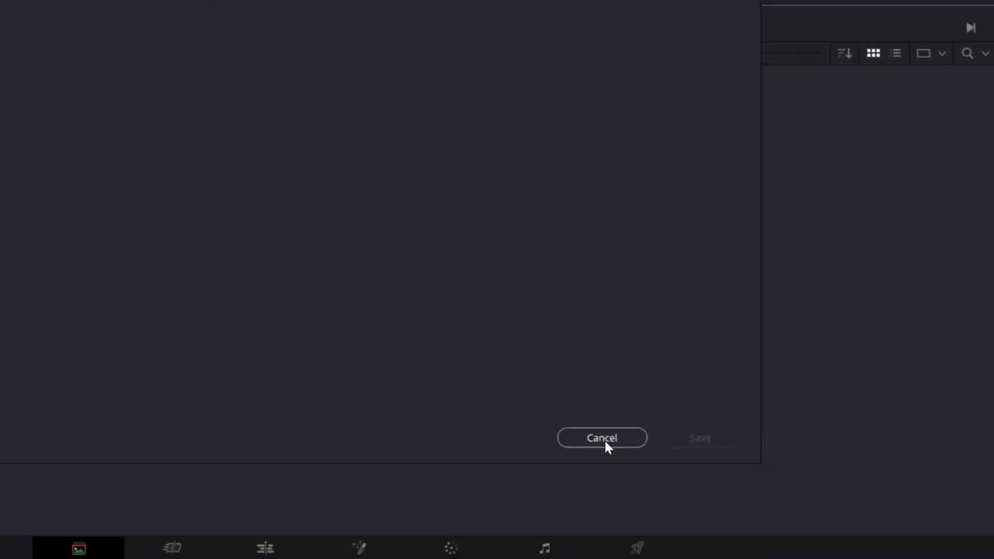
click(578, 397)
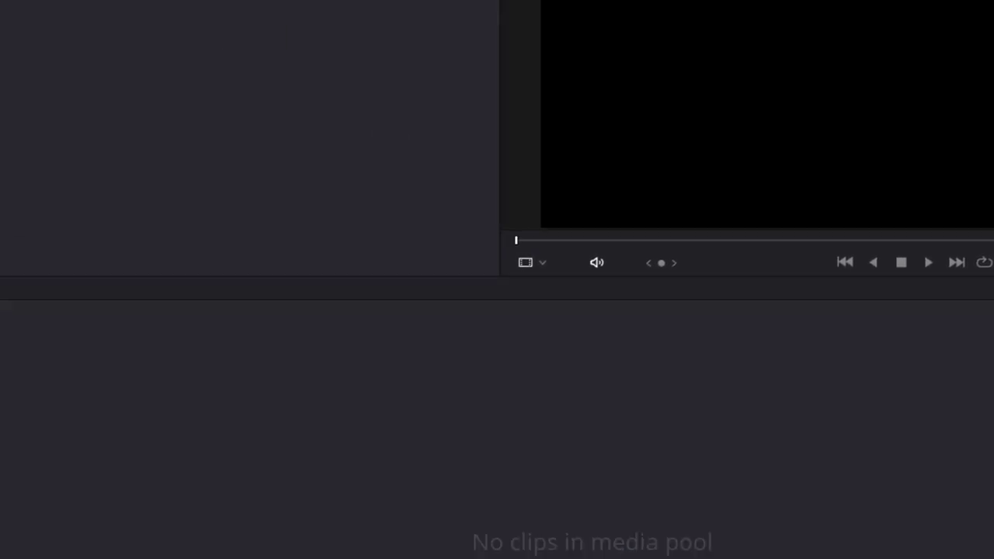
Open DaVinci Resolve > Preferences on the User tab's UI Settings page
click(48, 27)
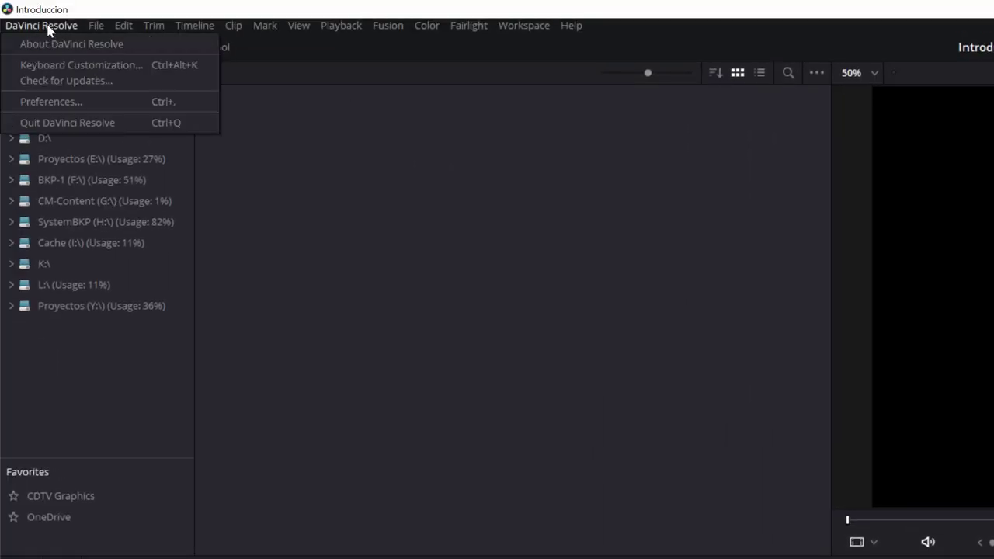
click(60, 103)
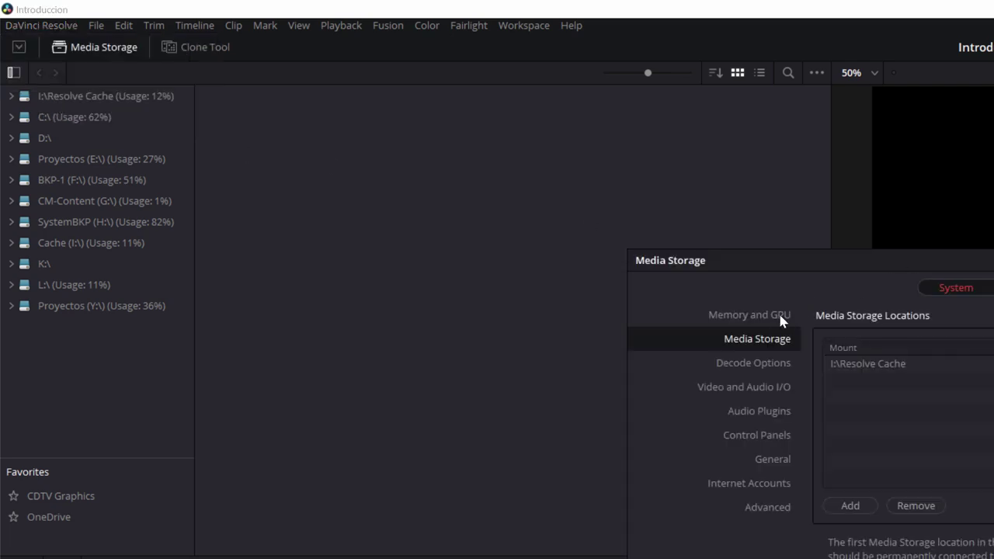
click(746, 159)
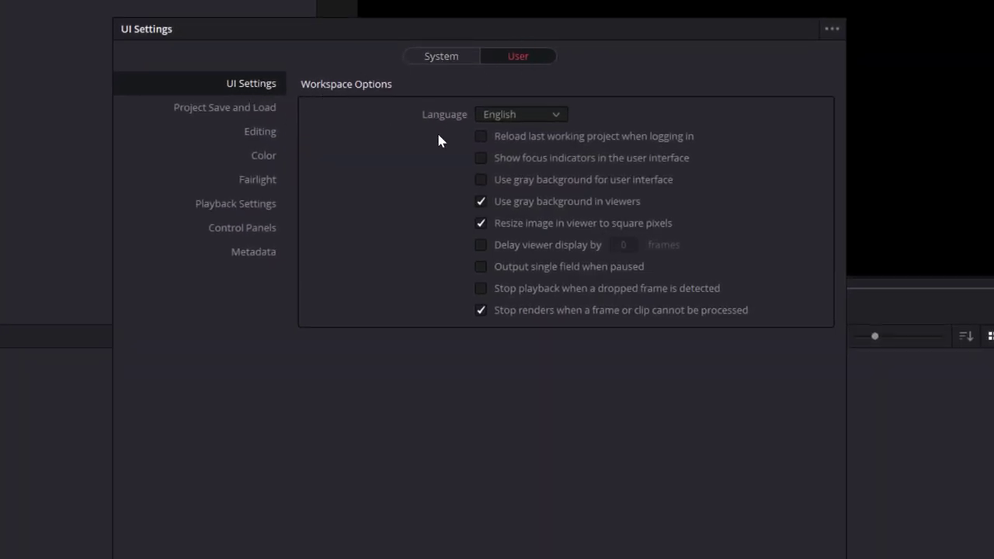
Leave the interface language on English and return to System Media Storage with I:\Resolve Cache
click(513, 117)
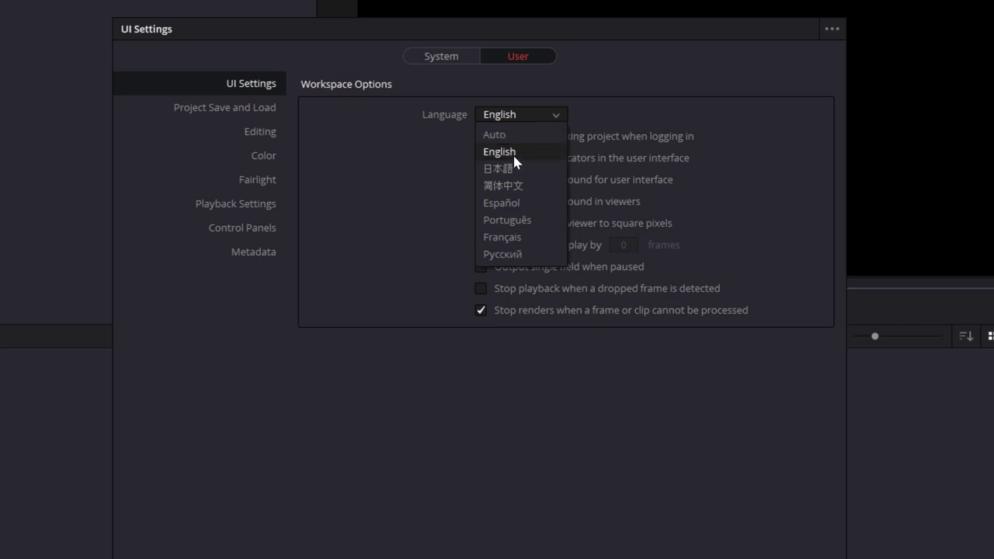
click(724, 90)
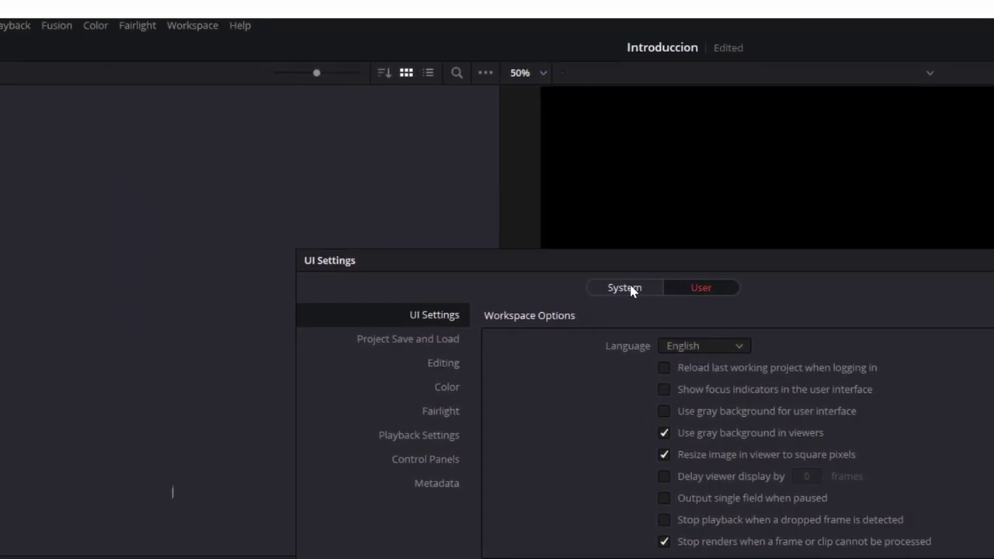
click(628, 289)
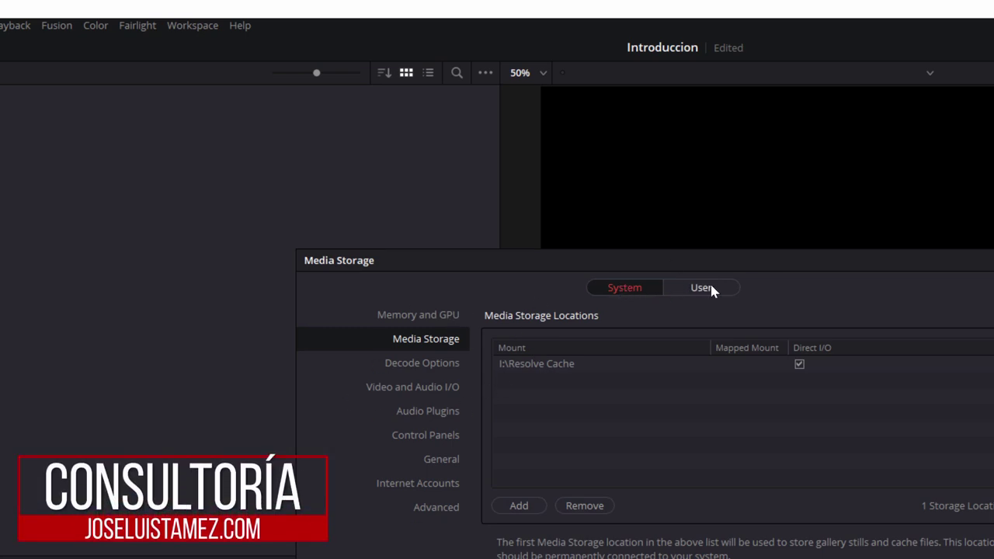
click(464, 315)
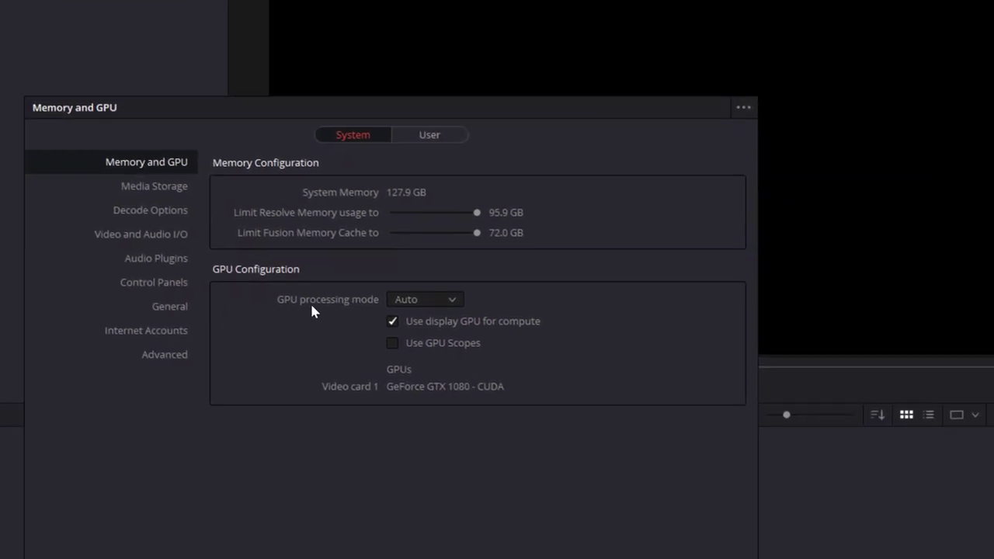
click(394, 264)
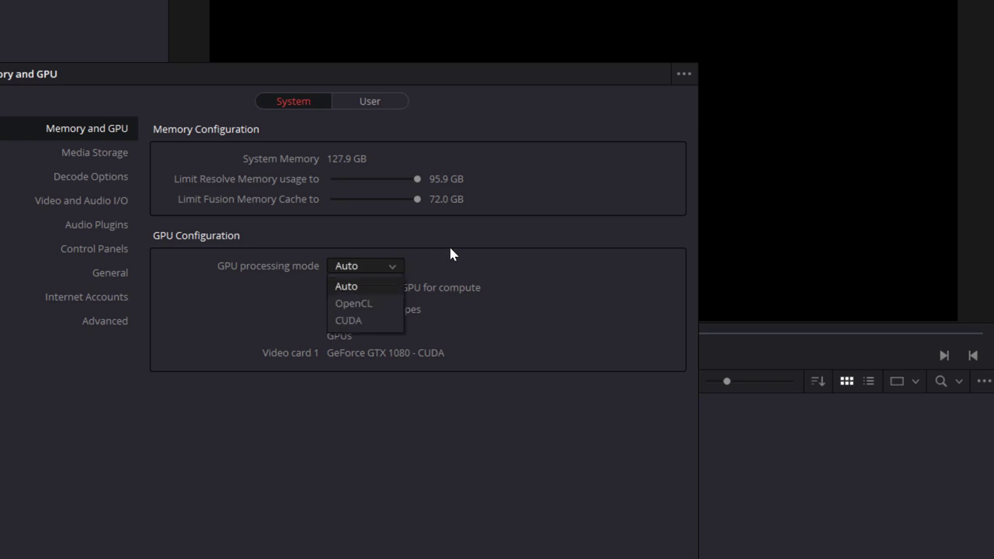
click(511, 269)
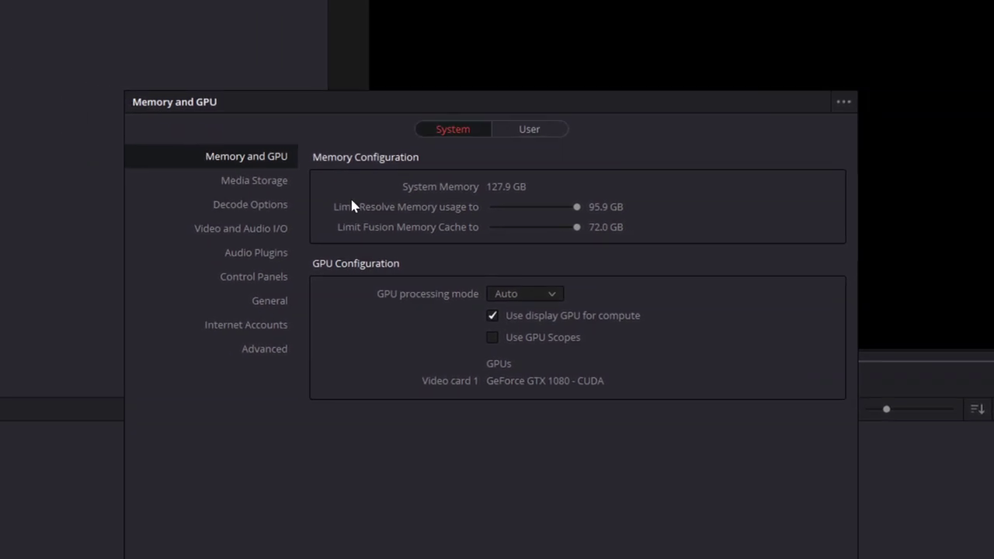
click(266, 183)
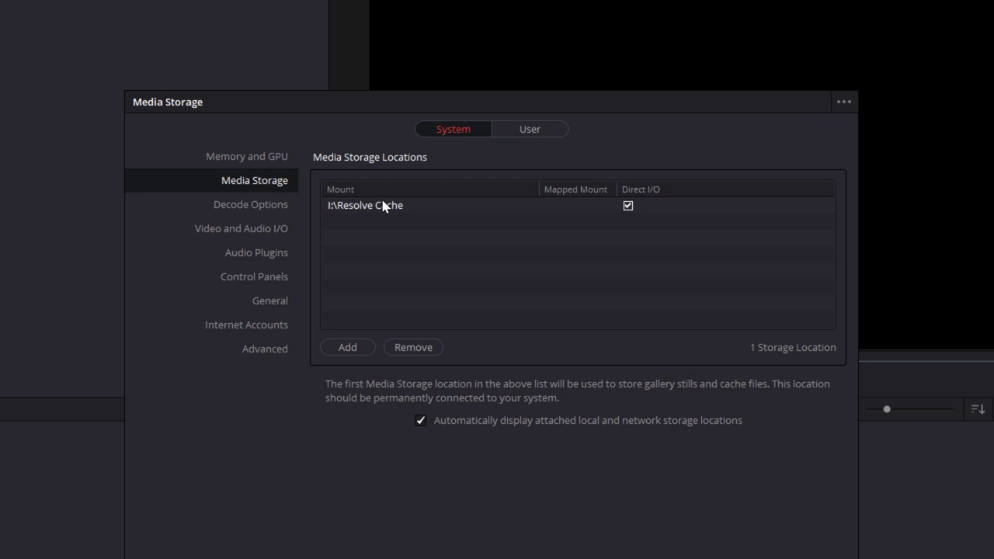
Show System Decode Options with GPU Blackmagic RAW and NVIDIA H.264/H.265 decoding enabled
click(274, 204)
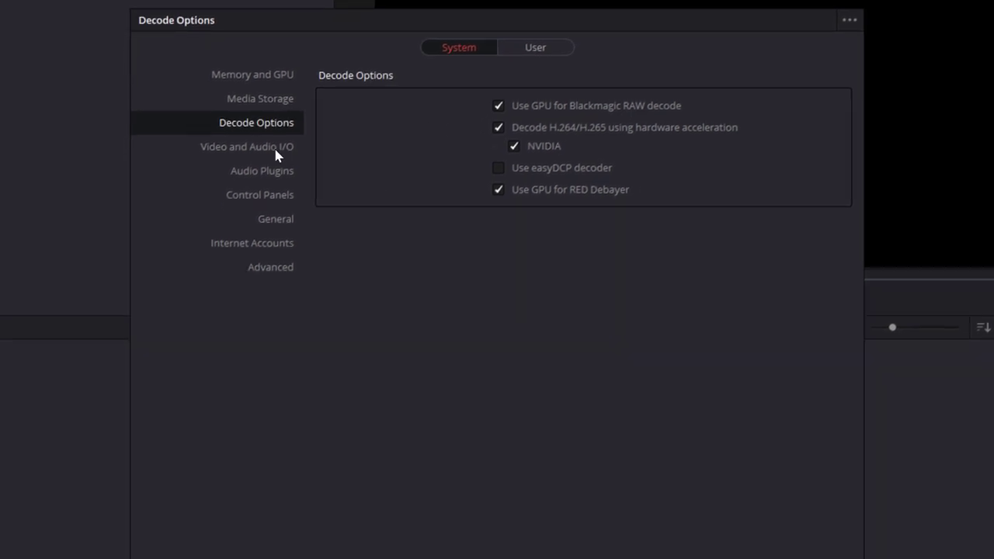
Show the Video and Audio I/O page with DeckLink Mini Monitor 4K and MADI audio
click(273, 154)
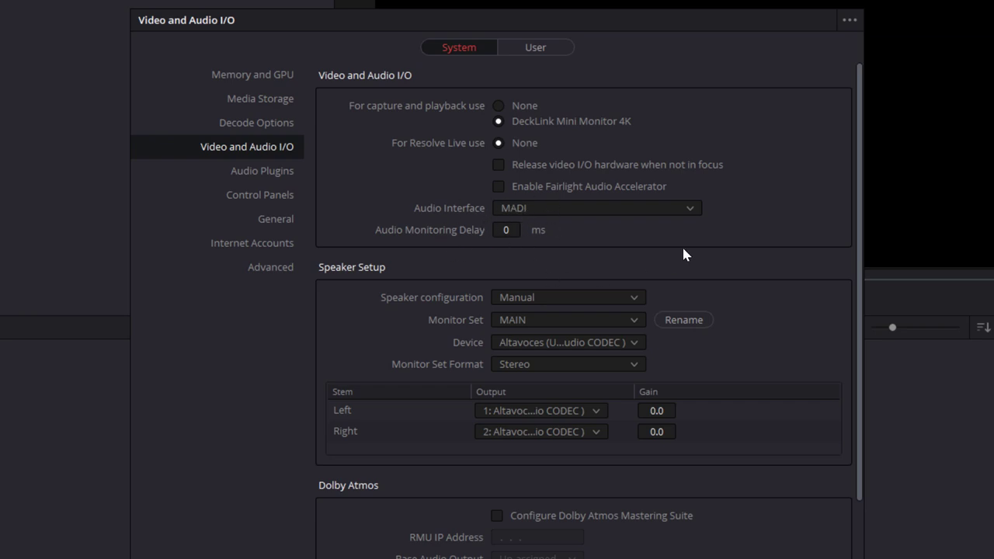
Keep speakers on Manual, the output device unchanged and Monitor Set Format Stereo, then view Audio Plugins
scroll(684, 248, down, 2)
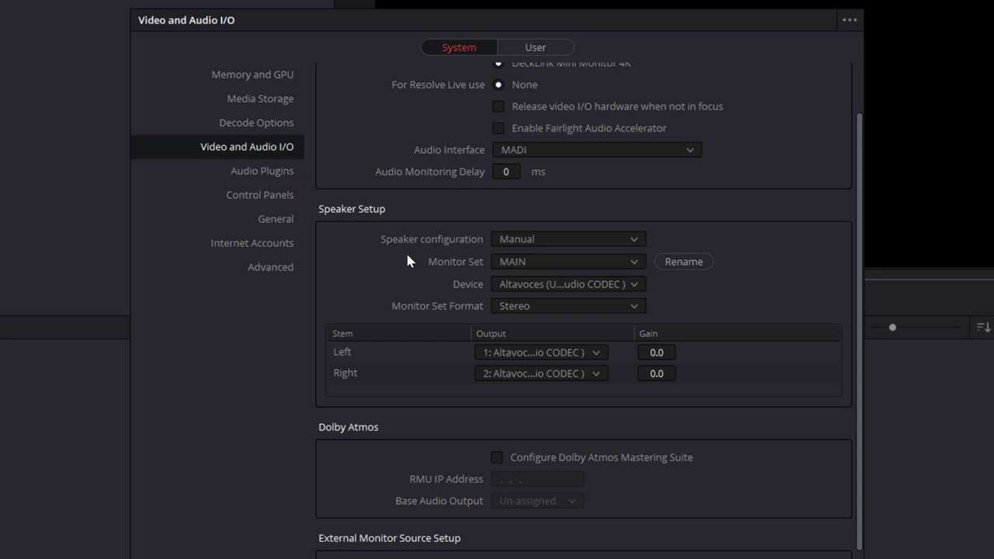
click(519, 239)
click(414, 294)
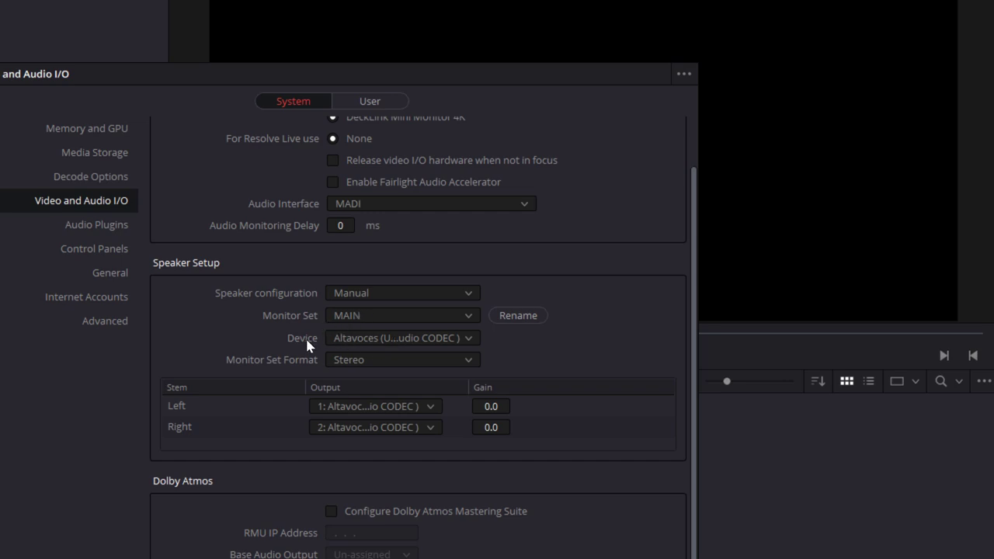
click(352, 342)
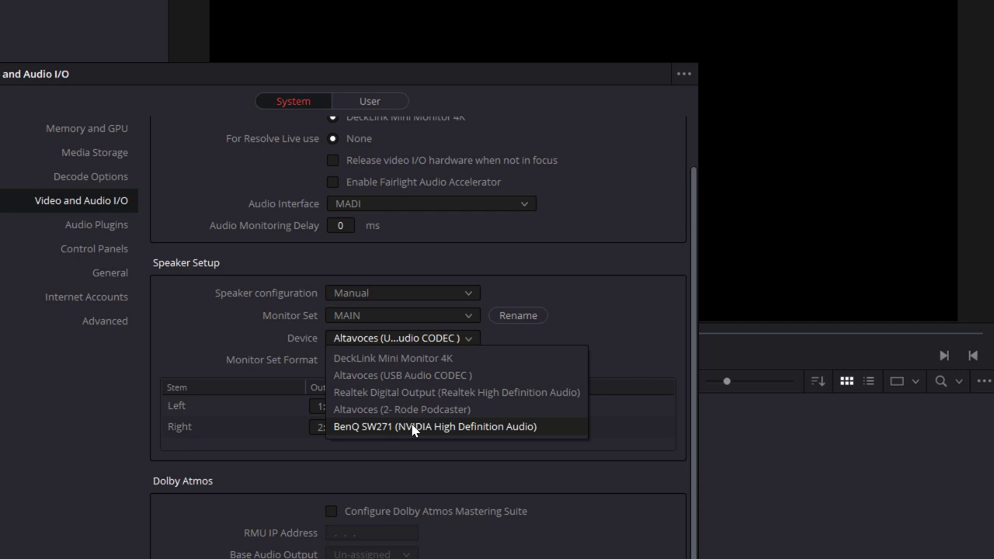
click(622, 316)
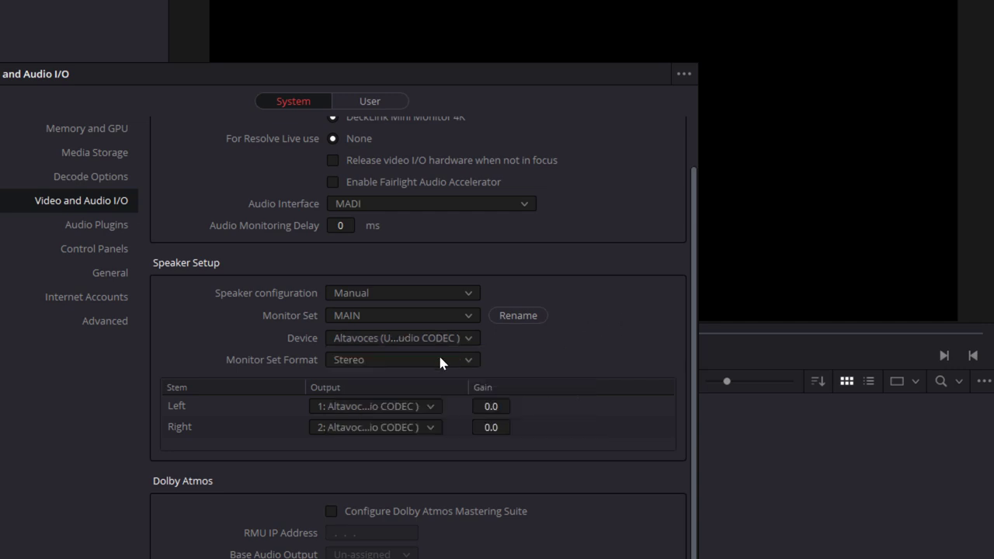
click(350, 364)
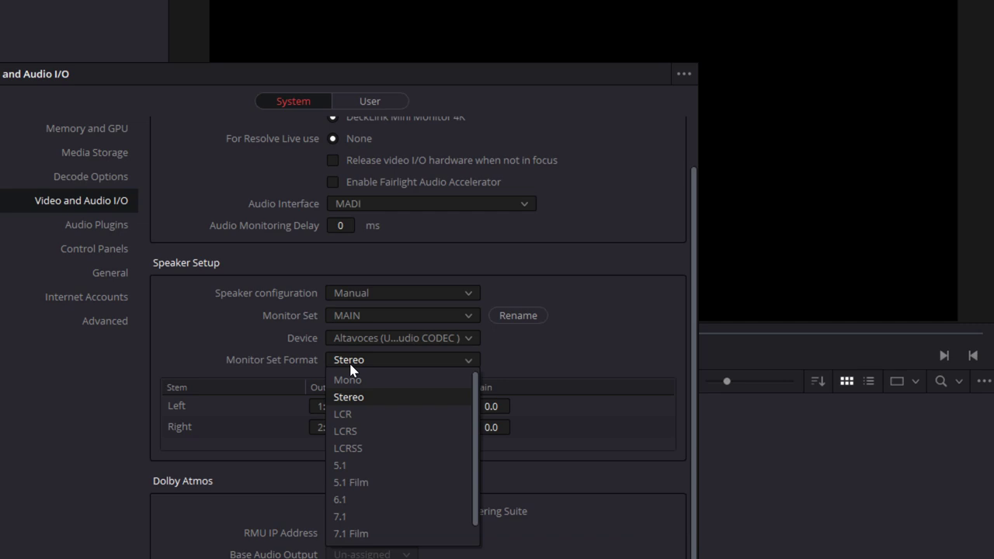
click(548, 355)
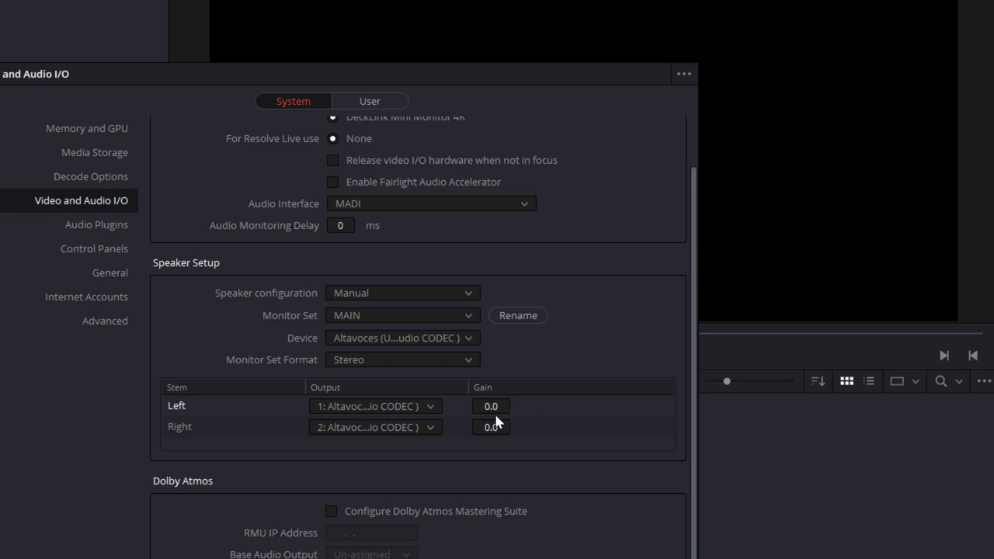
scroll(488, 480, down, 1)
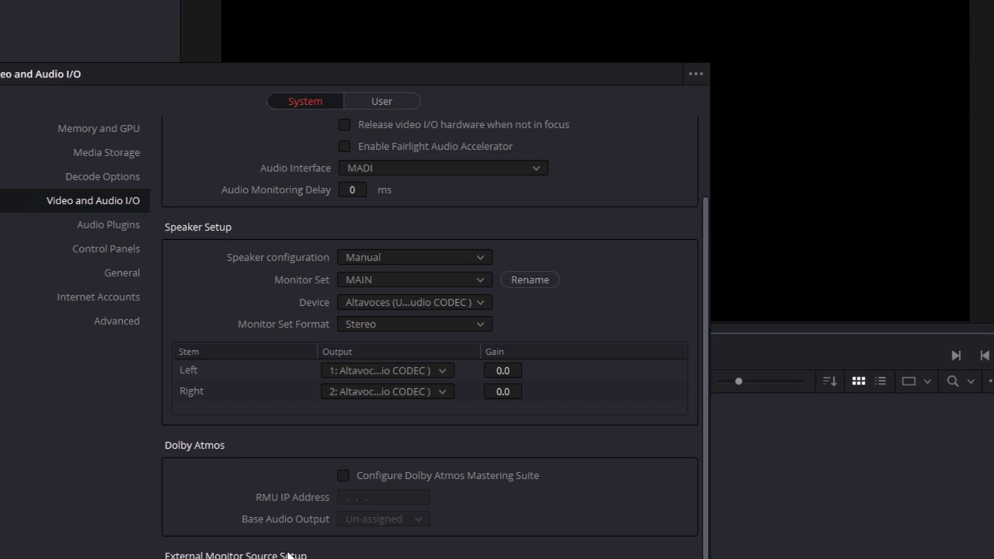
click(97, 225)
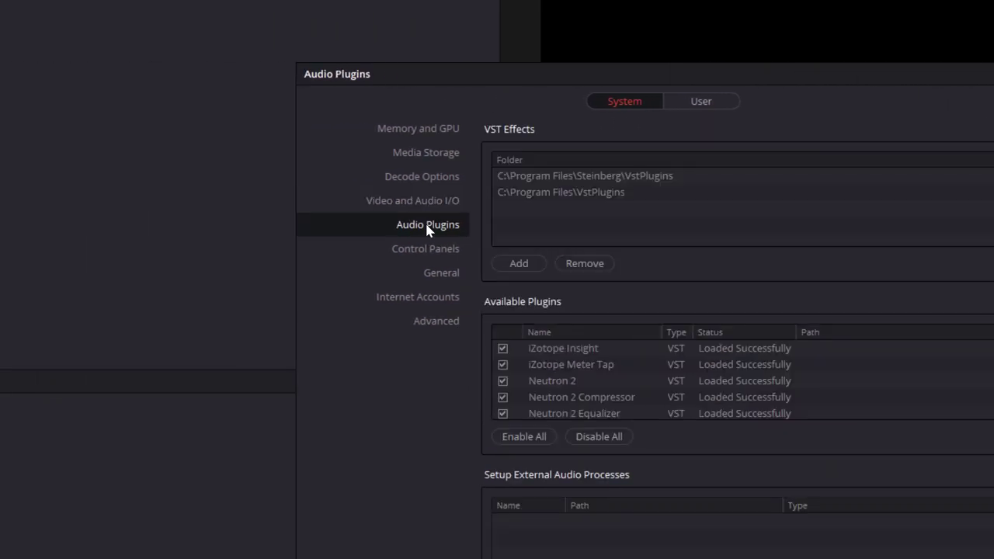
Browse the Steinberg VST folder's available plugins, then view the Control Panels and General preferences
click(646, 178)
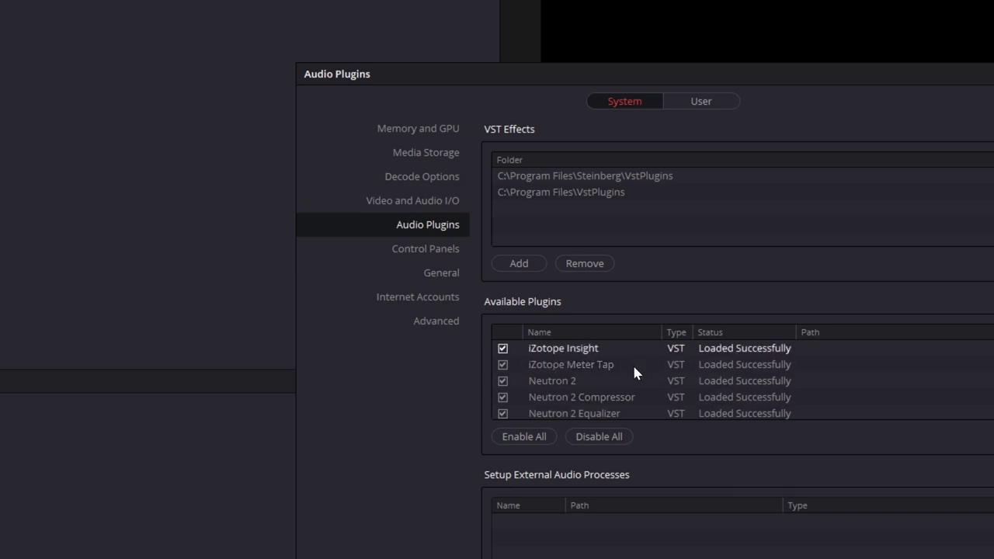
scroll(631, 377, down, 1)
scroll(627, 373, down, 10)
scroll(626, 373, down, 4)
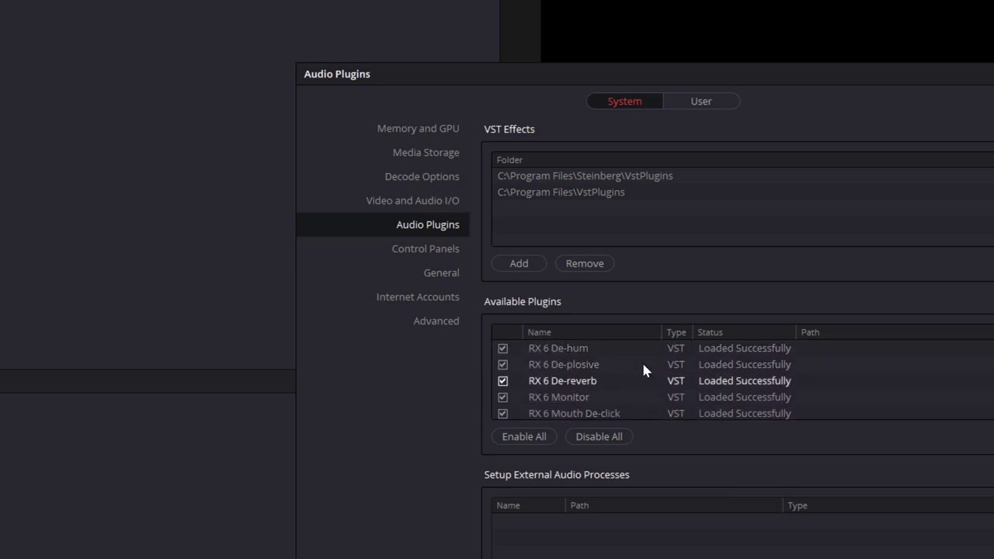
scroll(656, 371, down, 3)
scroll(655, 371, down, 1)
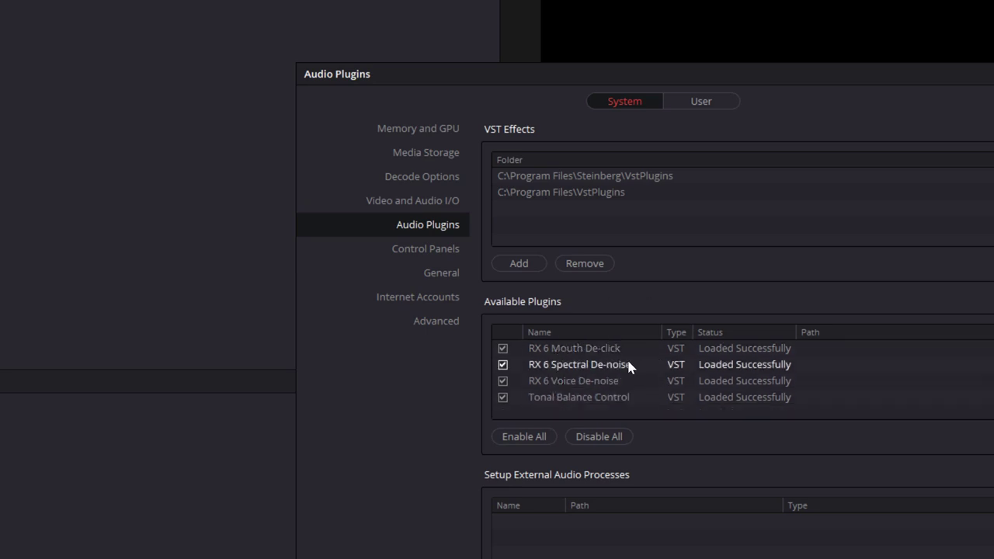
click(437, 253)
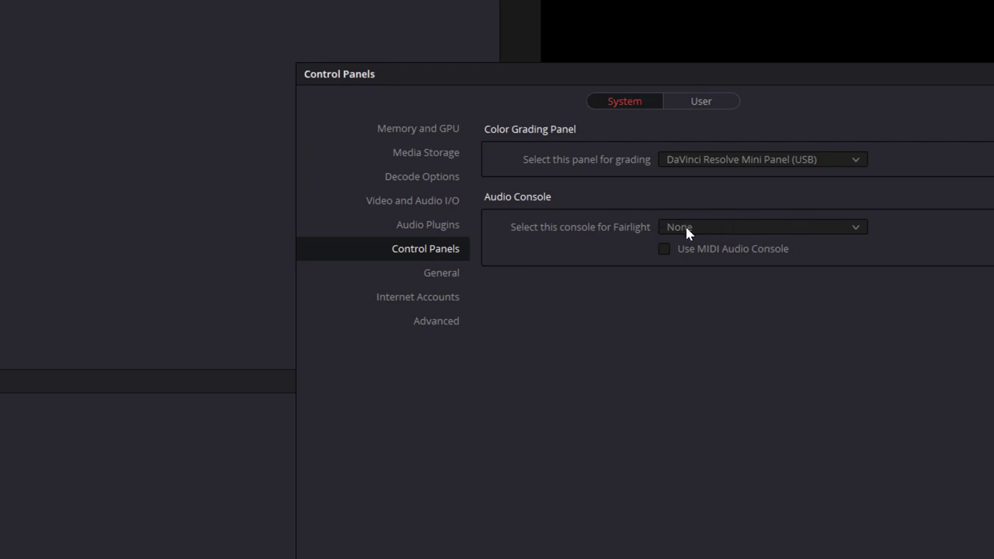
click(451, 277)
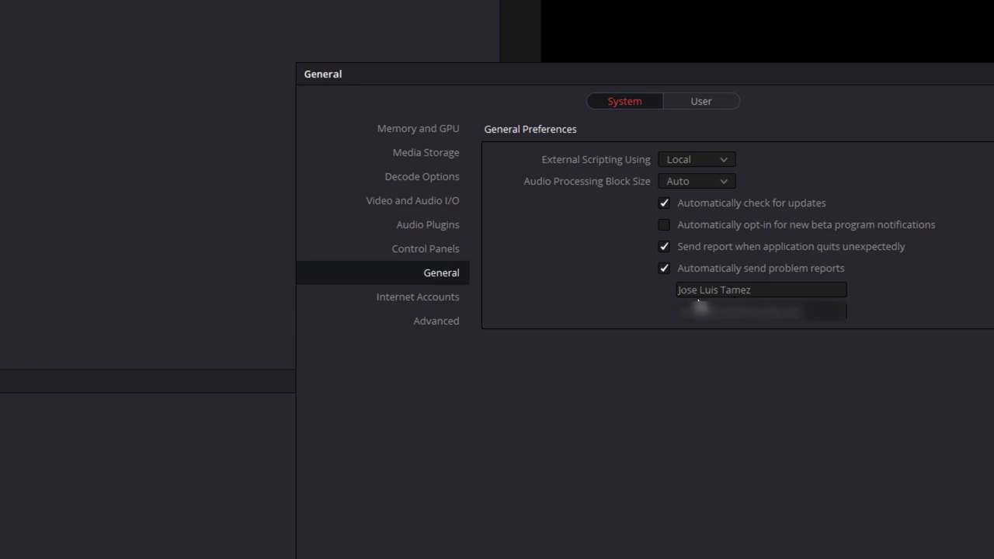
Browse the Internet Accounts and Advanced system settings, then switch to User UI Settings
click(447, 300)
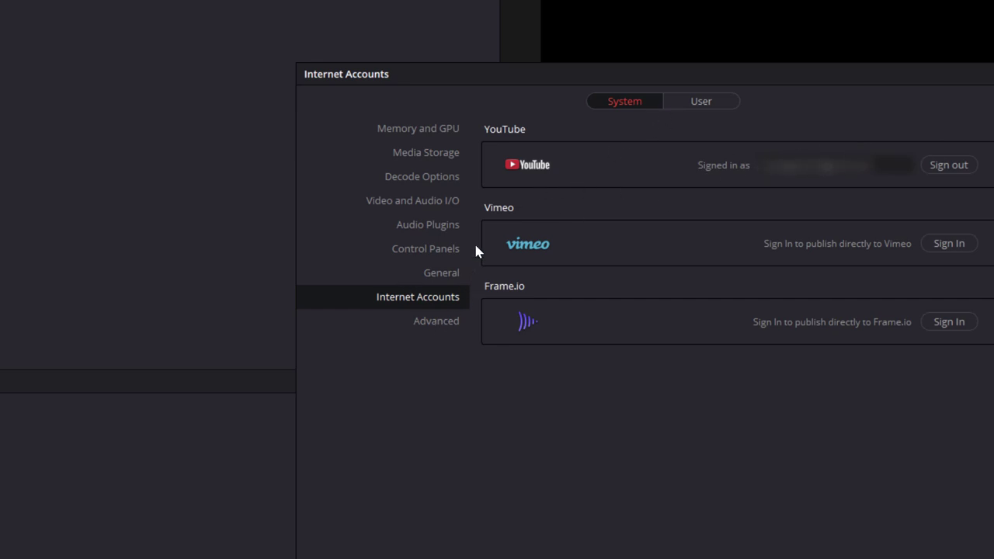
click(433, 325)
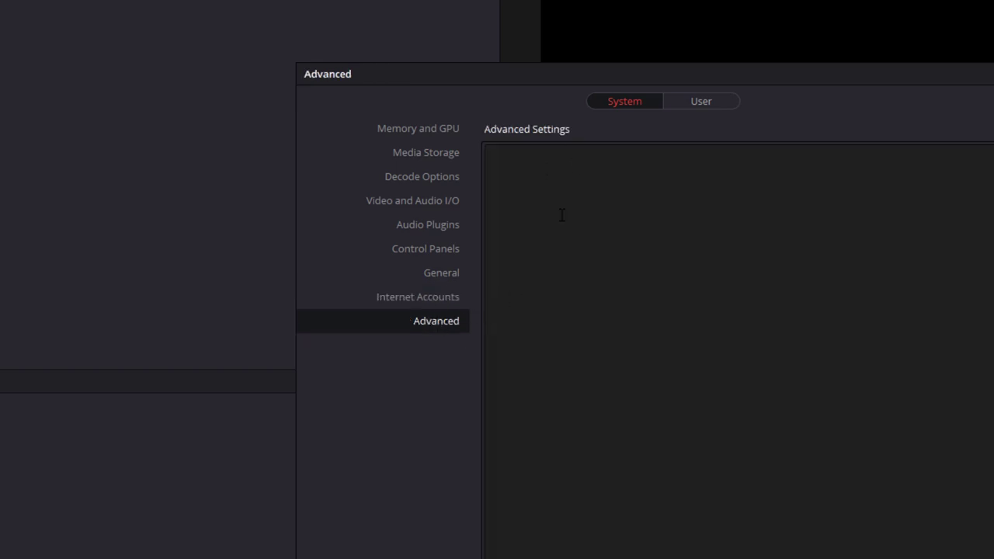
mouse_move(595, 213)
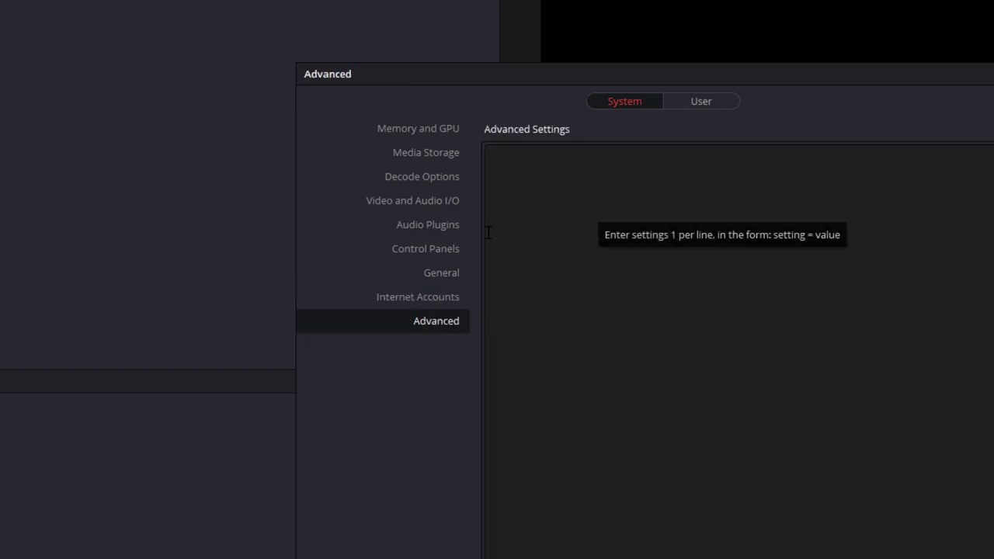
click(560, 47)
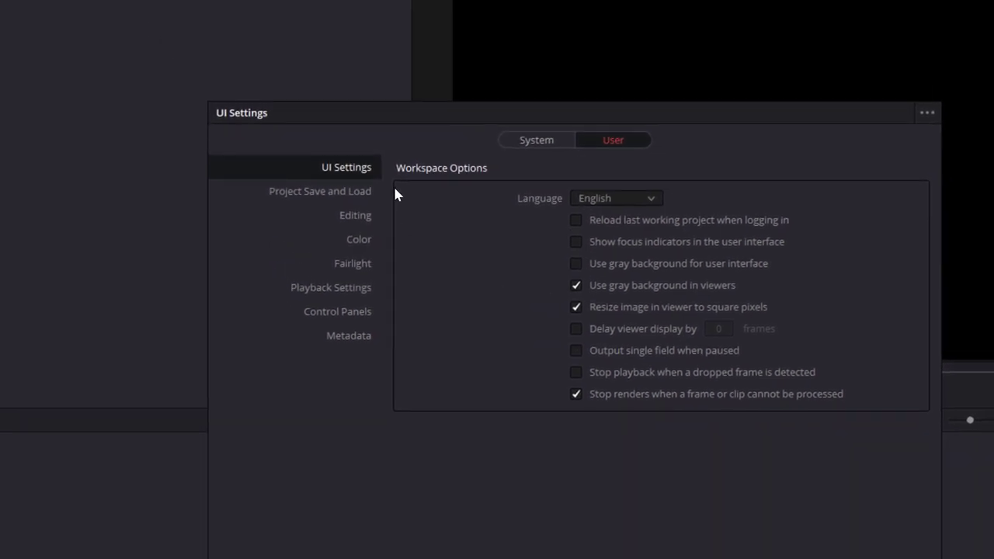
Show the Project Save and Load page with Live Save and 10-minute backups
click(367, 194)
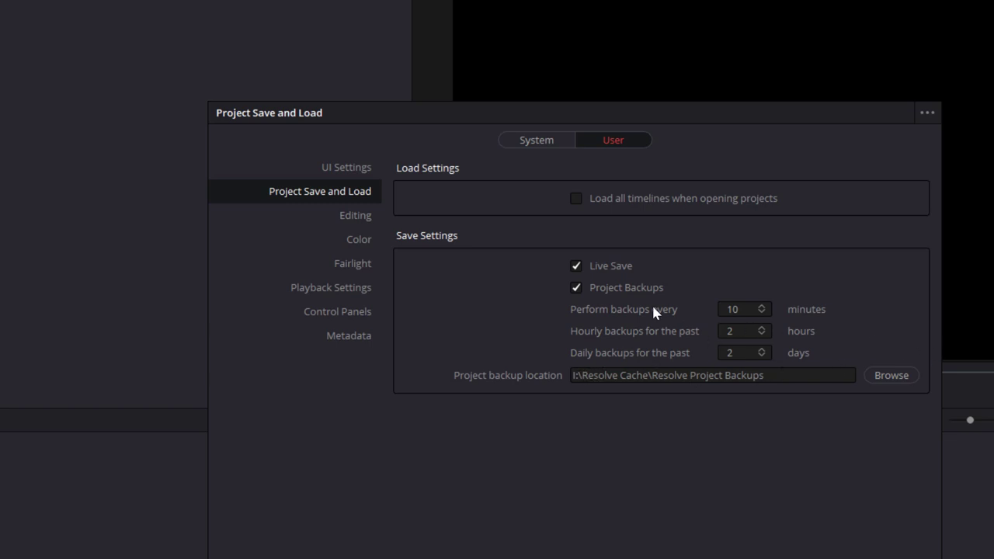
Show the Editing page with timeline start timecode 01:00:00:00 and Stereo audio
click(365, 220)
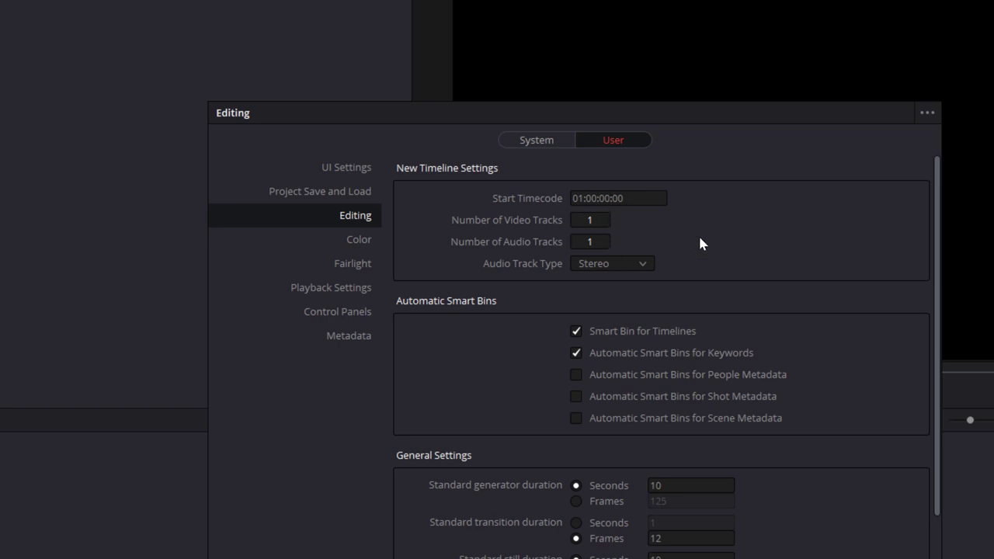
Keep Stereo as the audio track type, review the Editing settings, then go to Color preferences
click(363, 226)
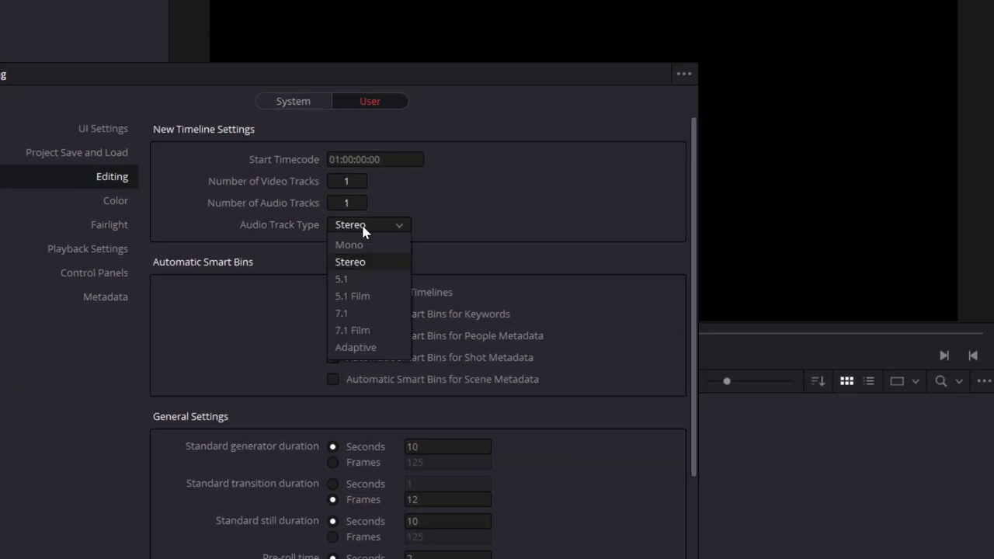
click(459, 237)
scroll(457, 246, down, 1)
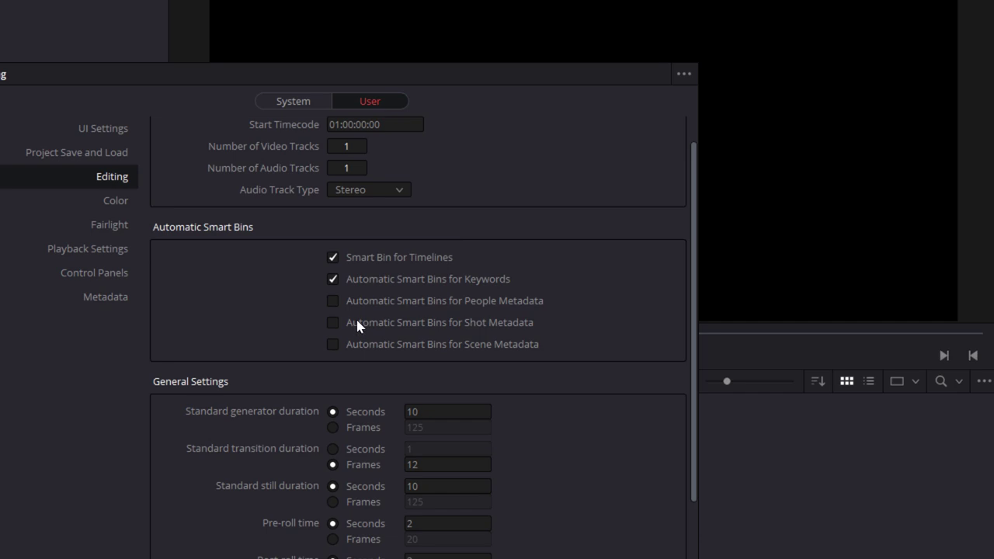
scroll(355, 315, down, 2)
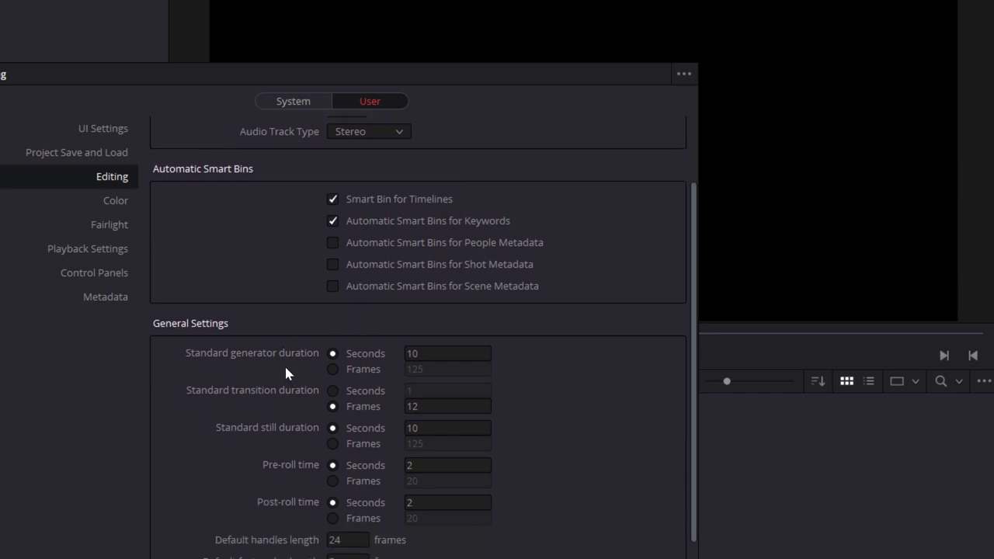
scroll(286, 369, down, 1)
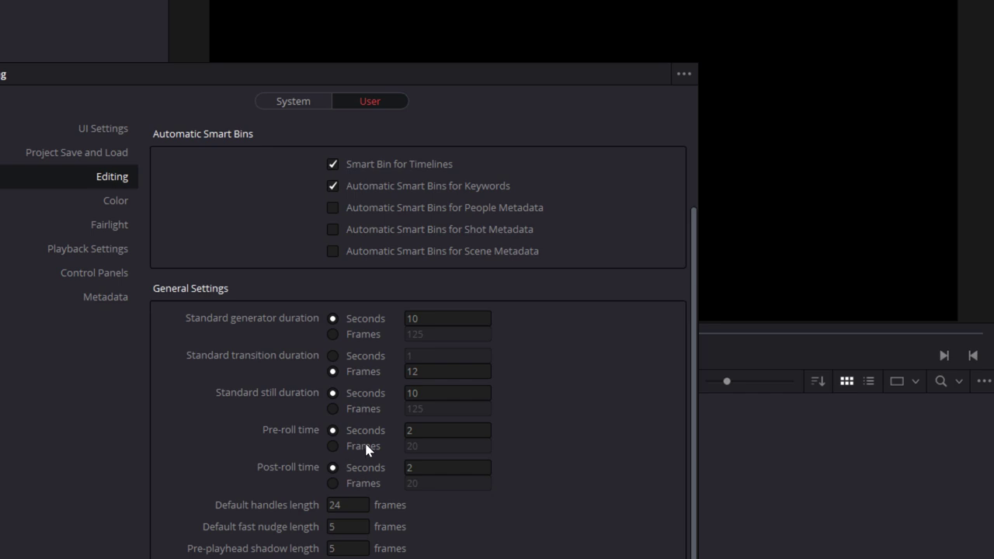
scroll(365, 455, down, 2)
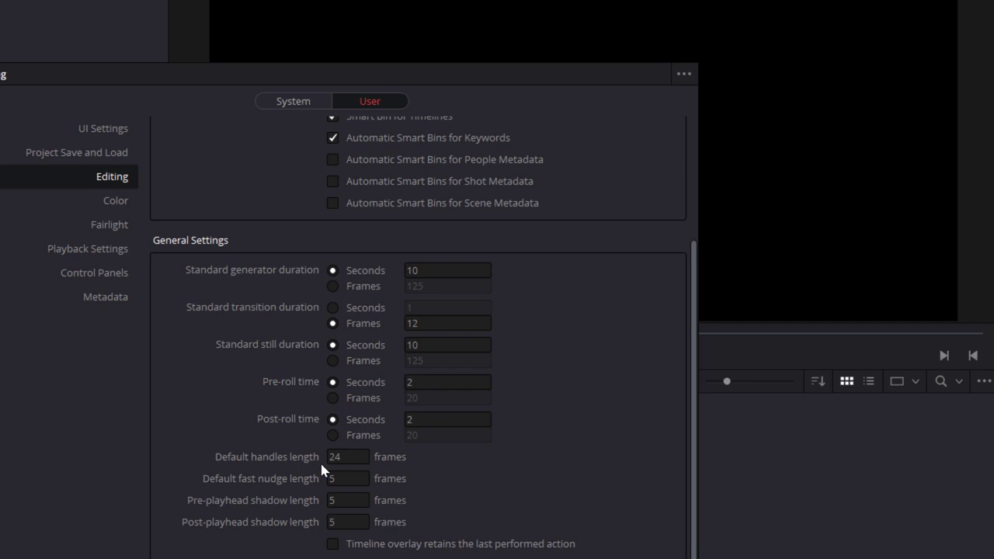
scroll(321, 466, down, 2)
click(451, 203)
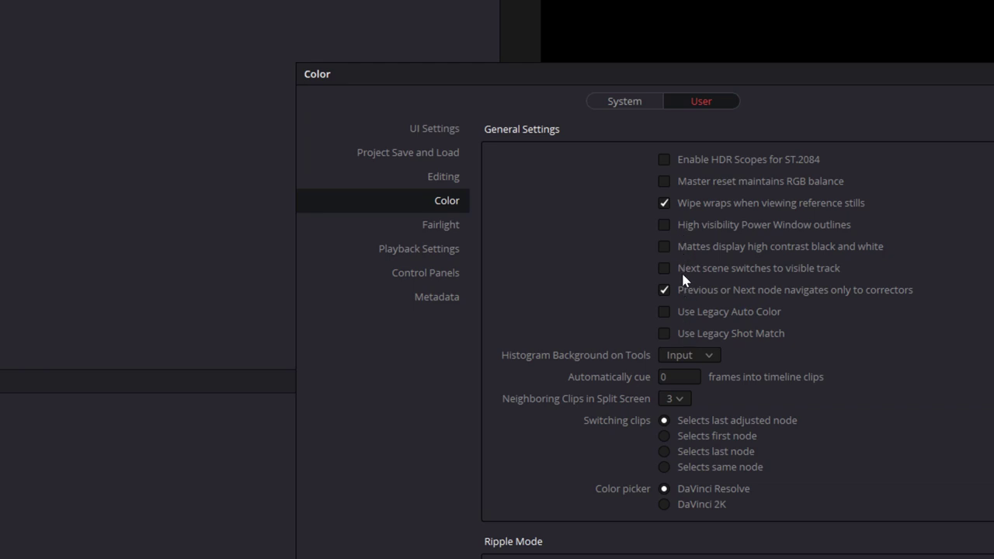
Review the Color settings, then show Fairlight preferences with 80 ms Loop Jog Width
scroll(683, 275, down, 1)
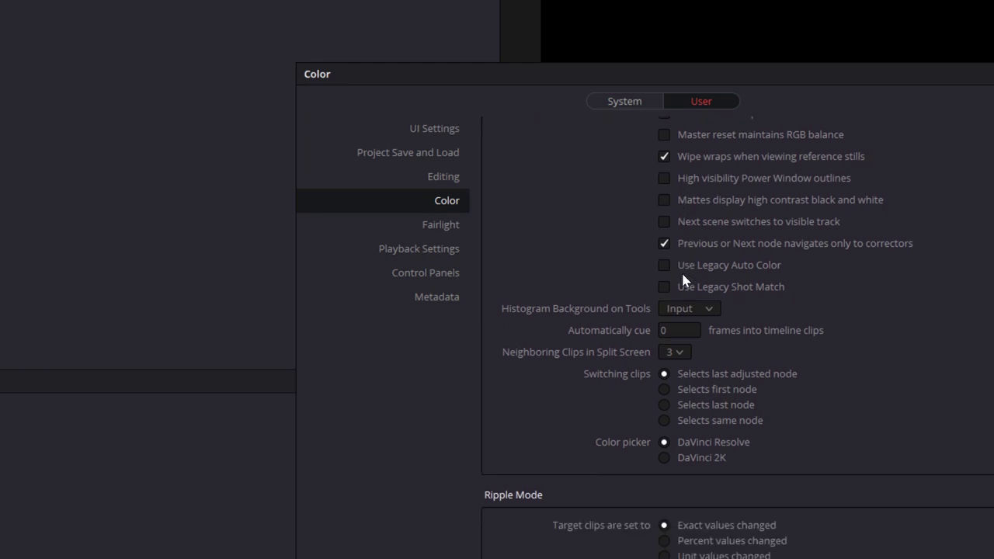
scroll(659, 370, down, 2)
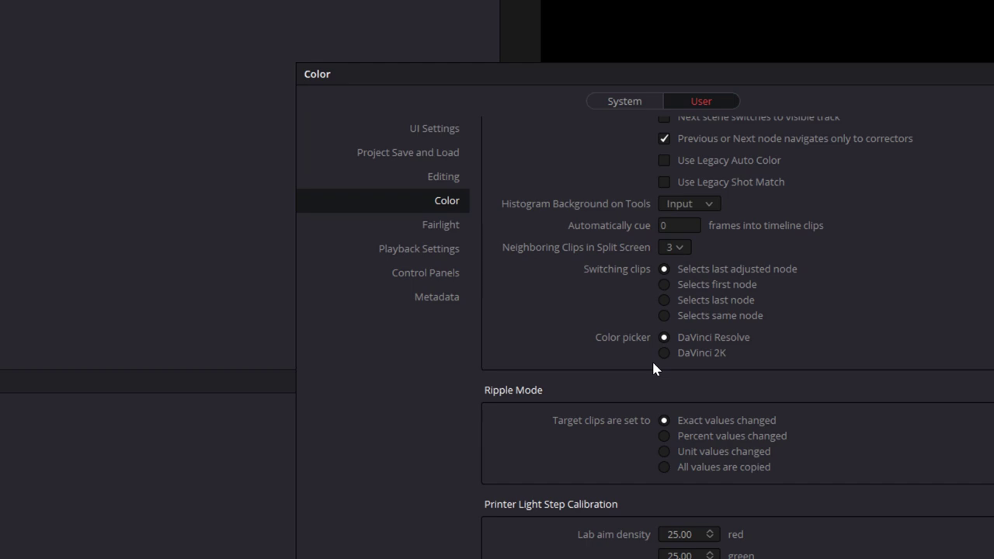
scroll(653, 369, down, 2)
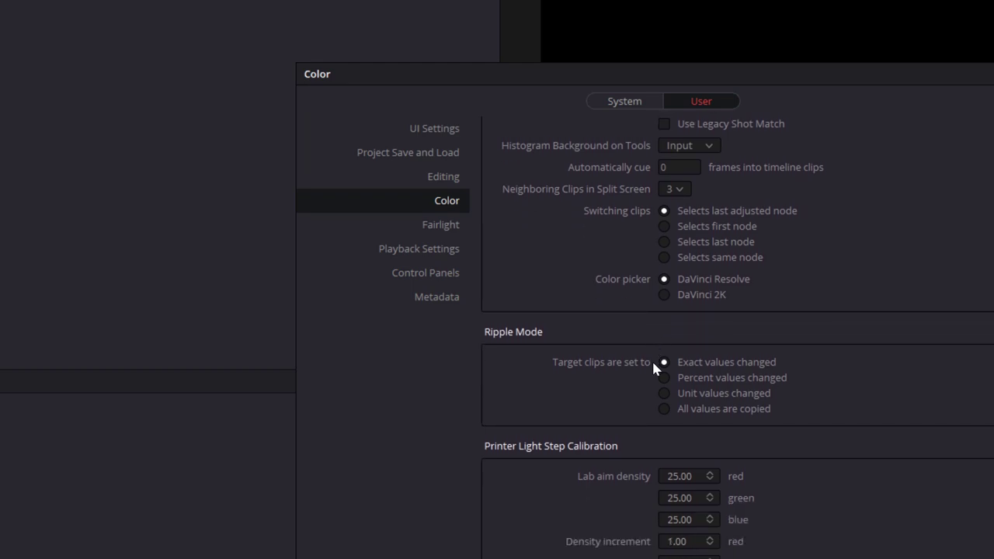
scroll(653, 369, down, 1)
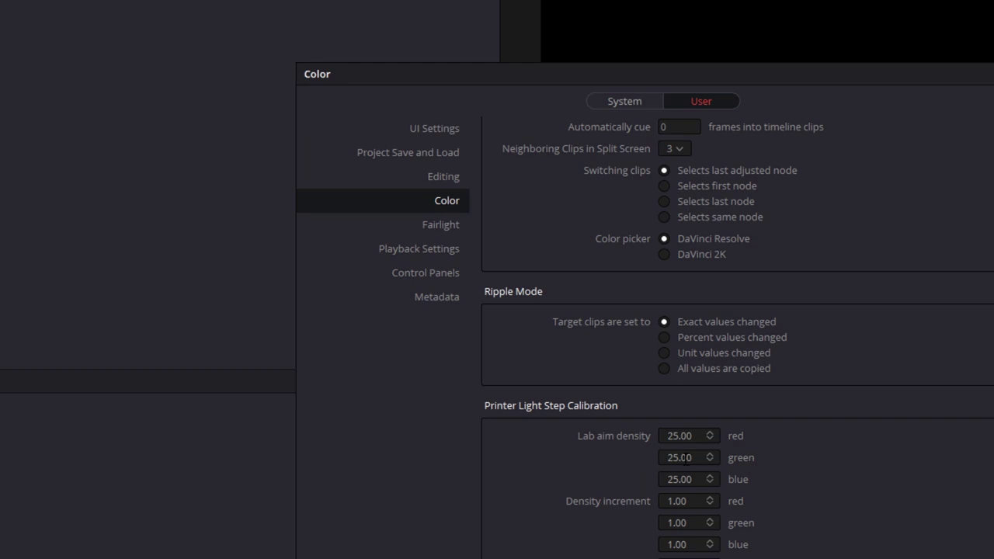
click(443, 224)
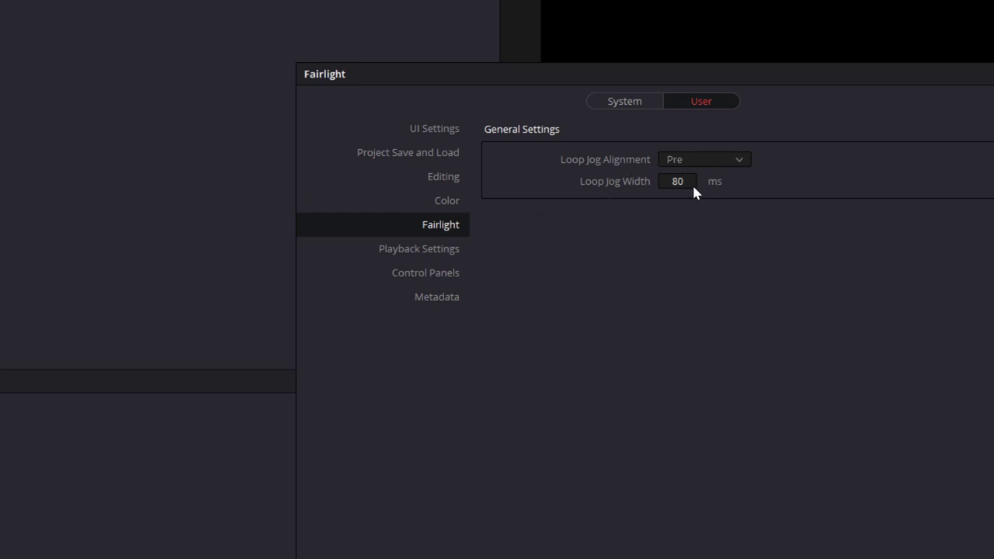
View the Playback Settings page, then move on to Control Panels preferences
click(438, 249)
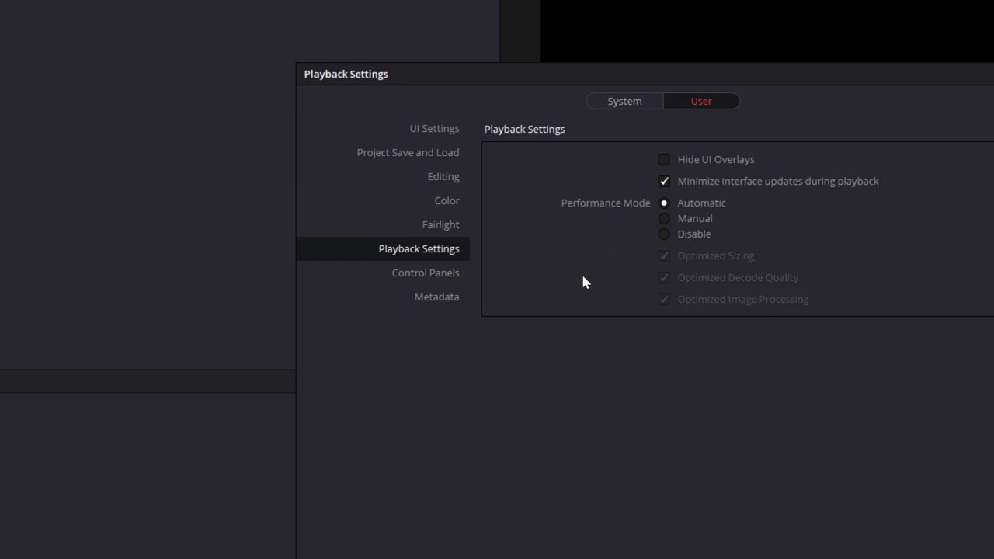
click(446, 274)
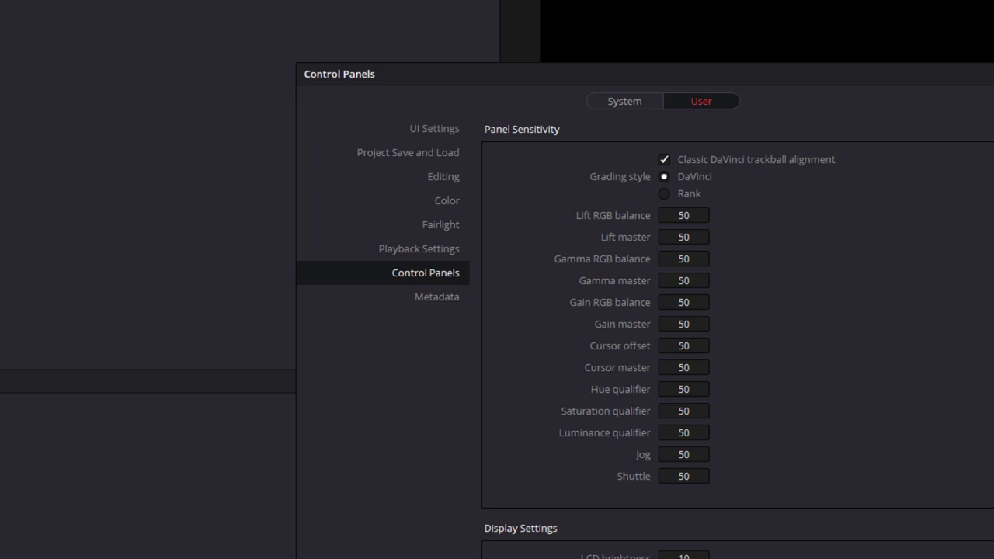
View the Metadata preferences, then save and close Preferences
click(425, 300)
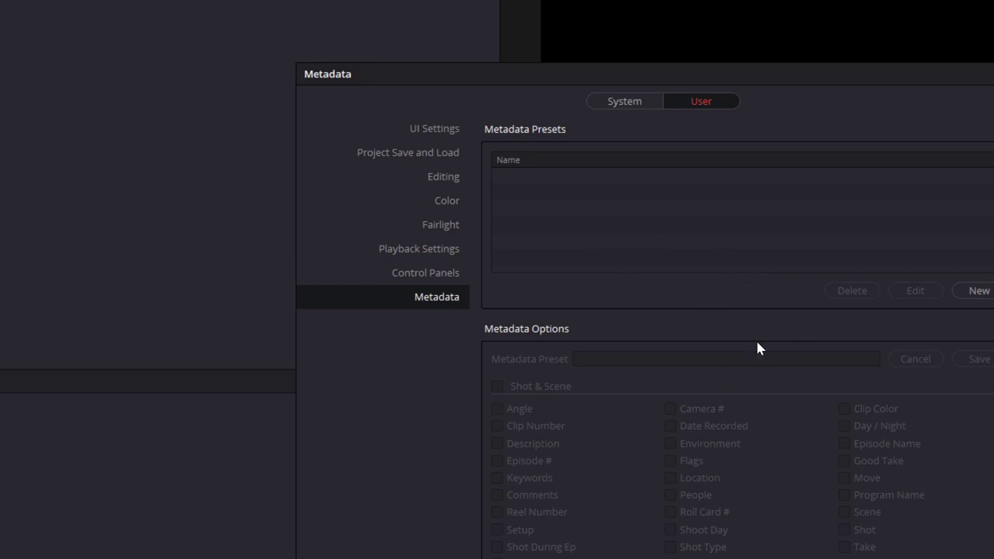
click(636, 285)
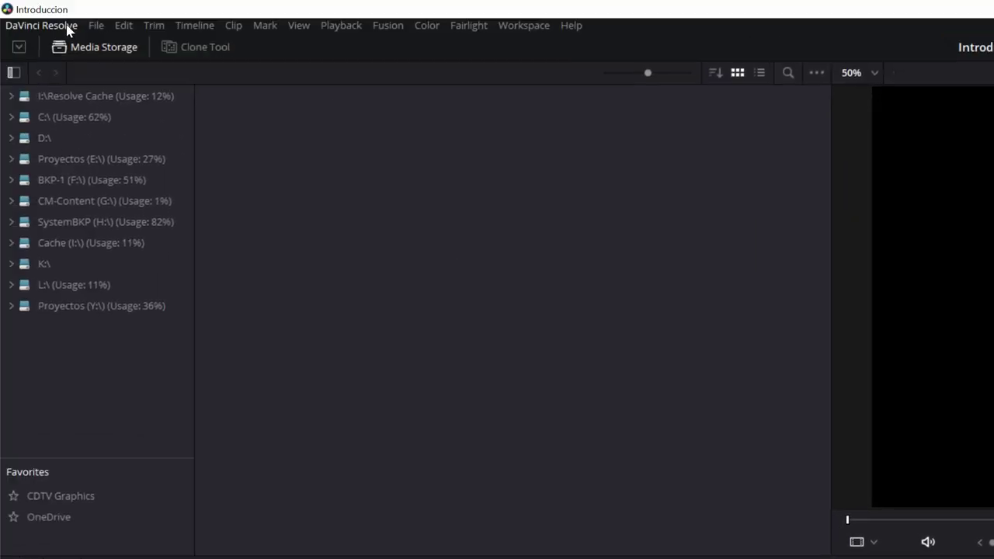
Open Keyboard Customization from the DaVinci Resolve menu and keep the DaVinci Resolve preset
click(67, 26)
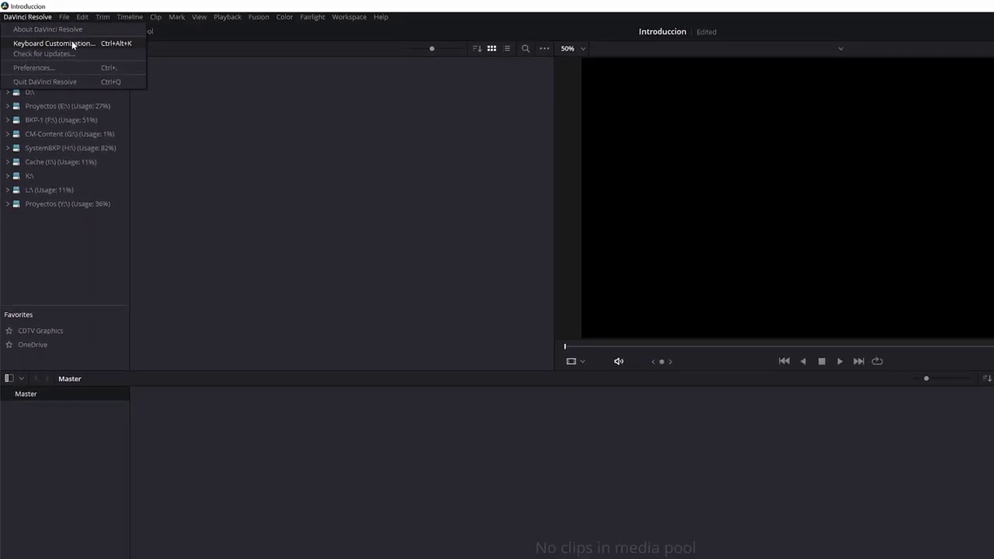
click(72, 44)
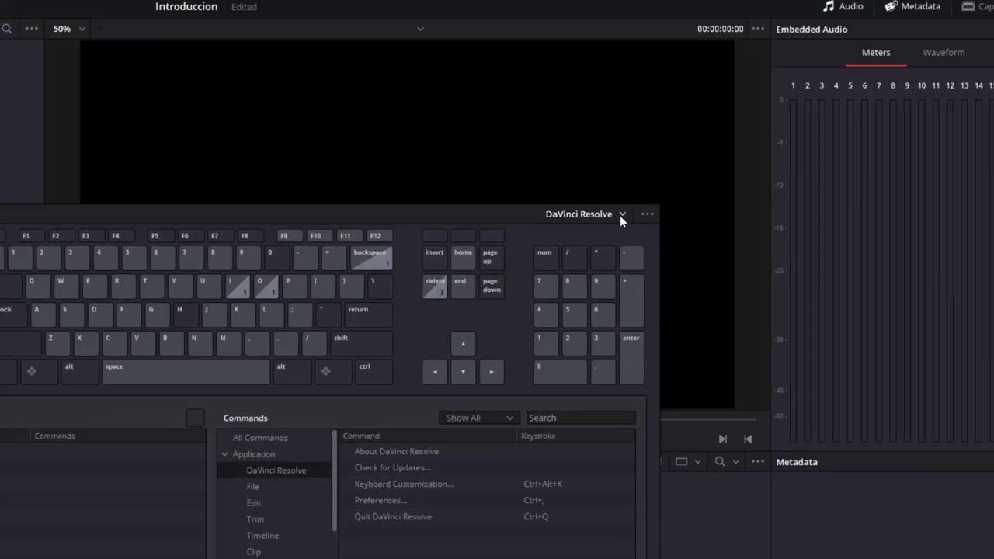
click(827, 96)
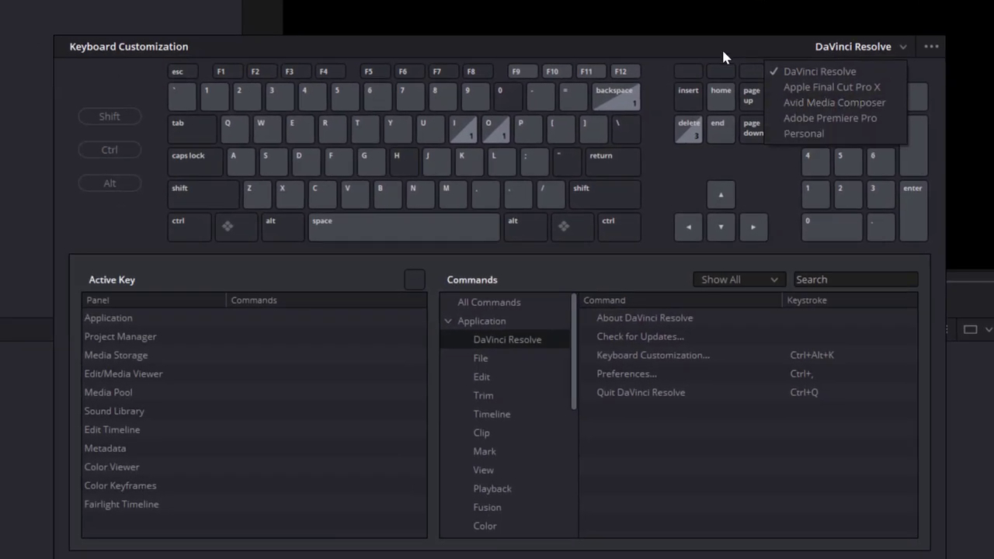
click(720, 50)
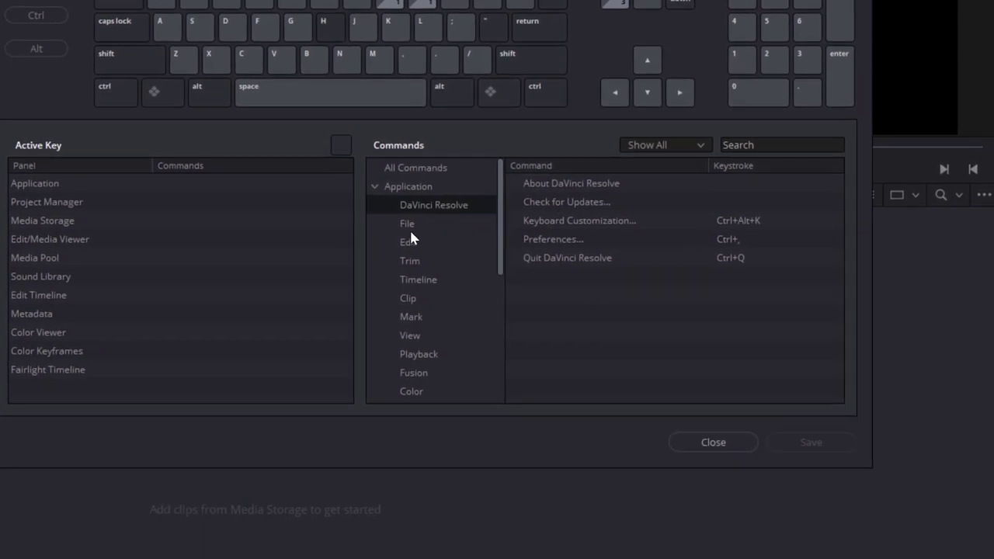
Try Ctrl+Alt+Shift+J on Export Fusion Composition, remove it, then cancel and discard changes
click(404, 223)
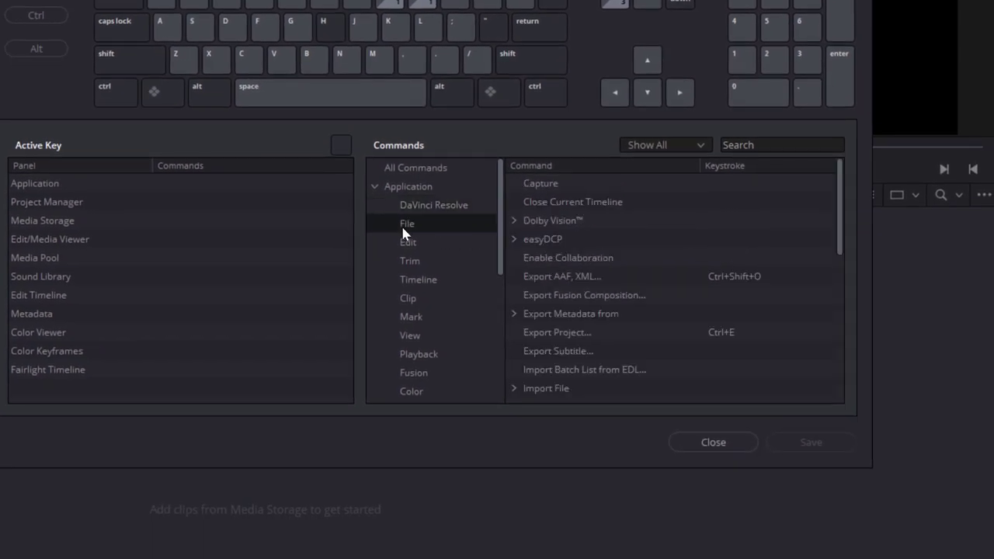
click(576, 295)
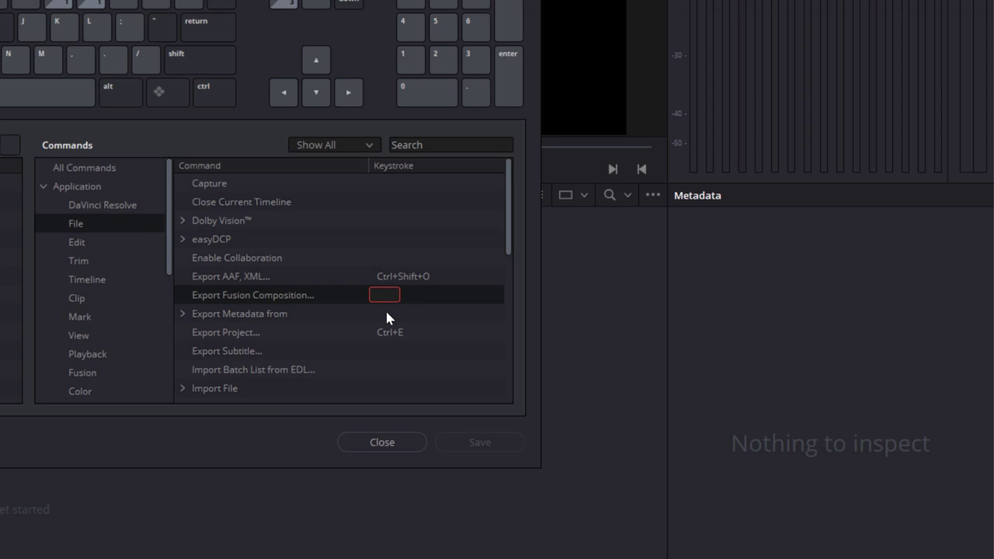
key(ctrl+alt+shift+j)
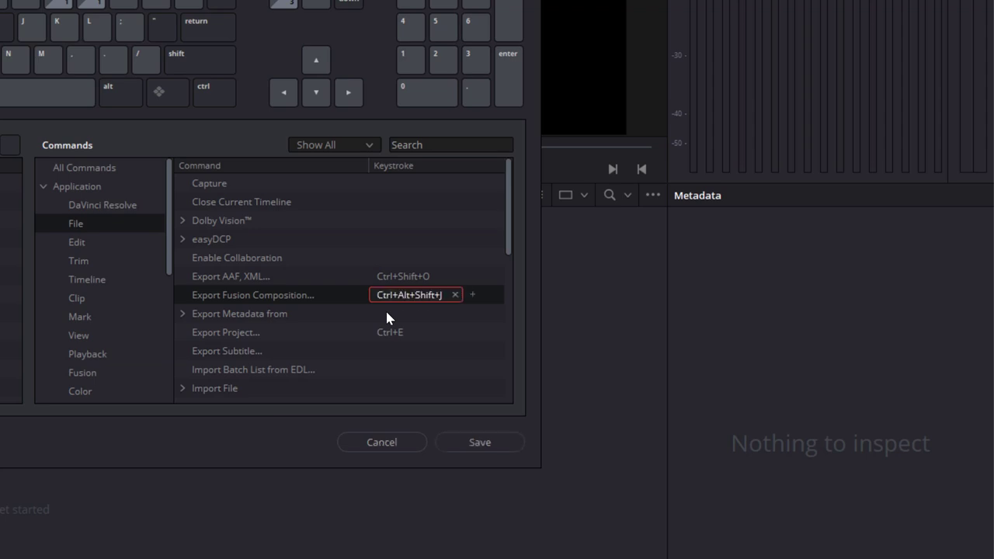
mouse_move(425, 300)
click(455, 296)
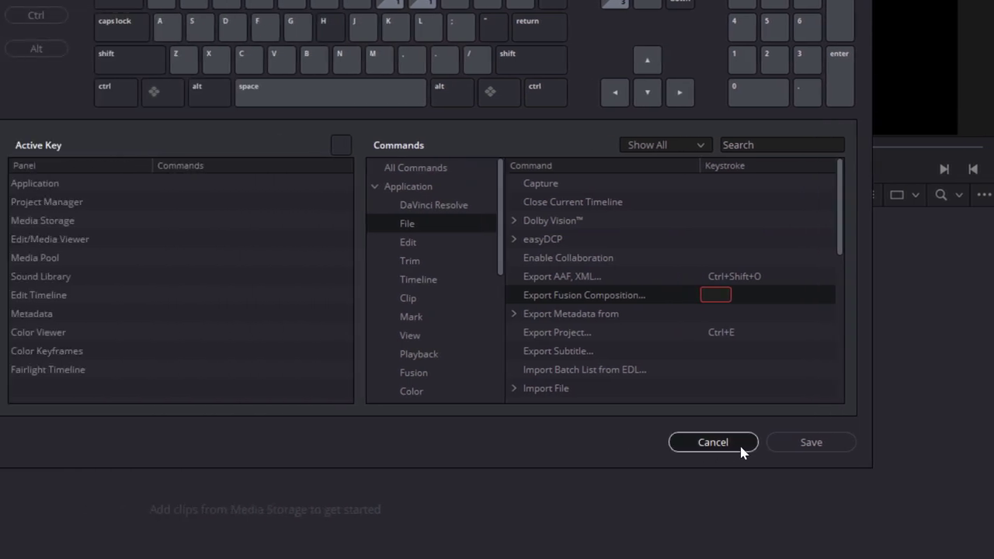
click(740, 443)
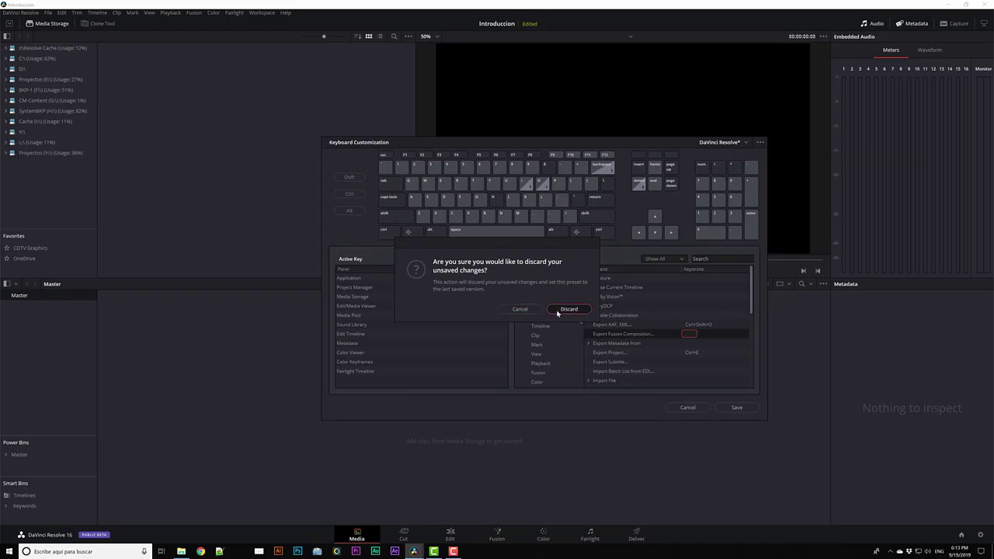
click(470, 412)
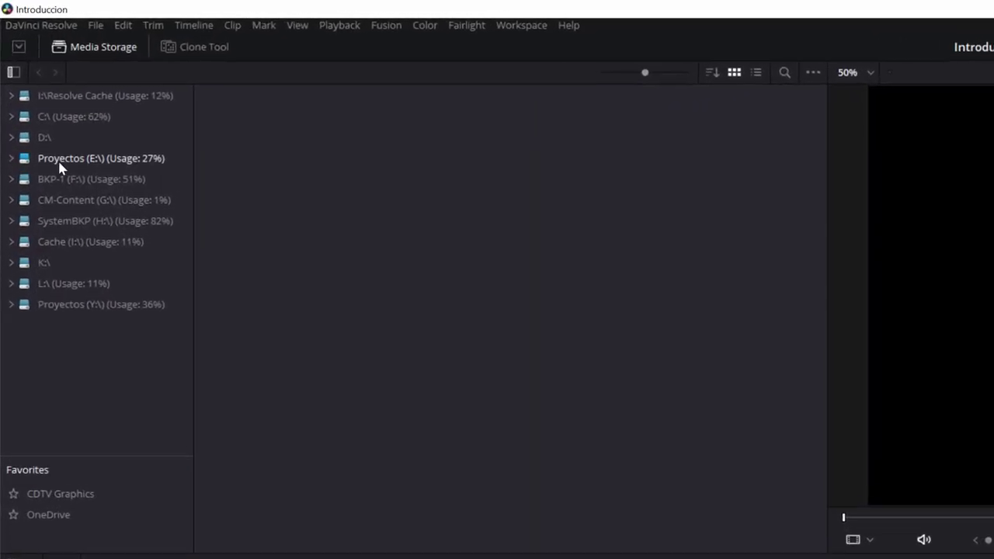
Browse Media Storage to the Proyectos (E:) > Curso Resolve > Media folder
click(8, 109)
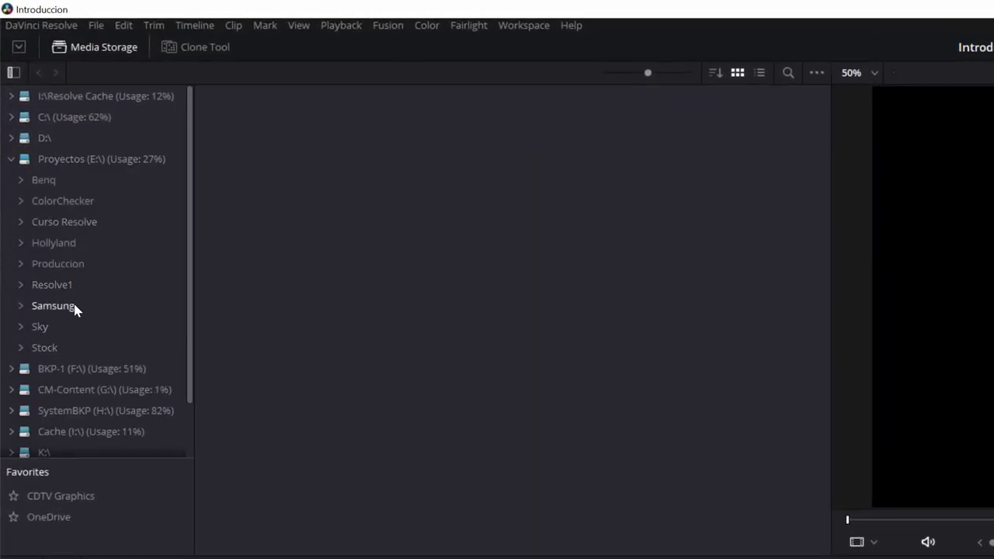
click(60, 288)
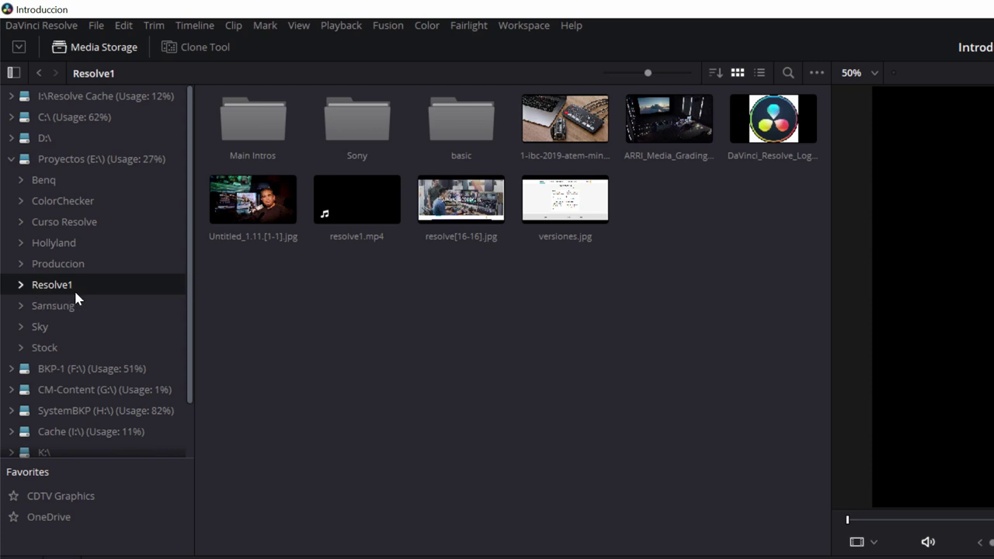
click(76, 223)
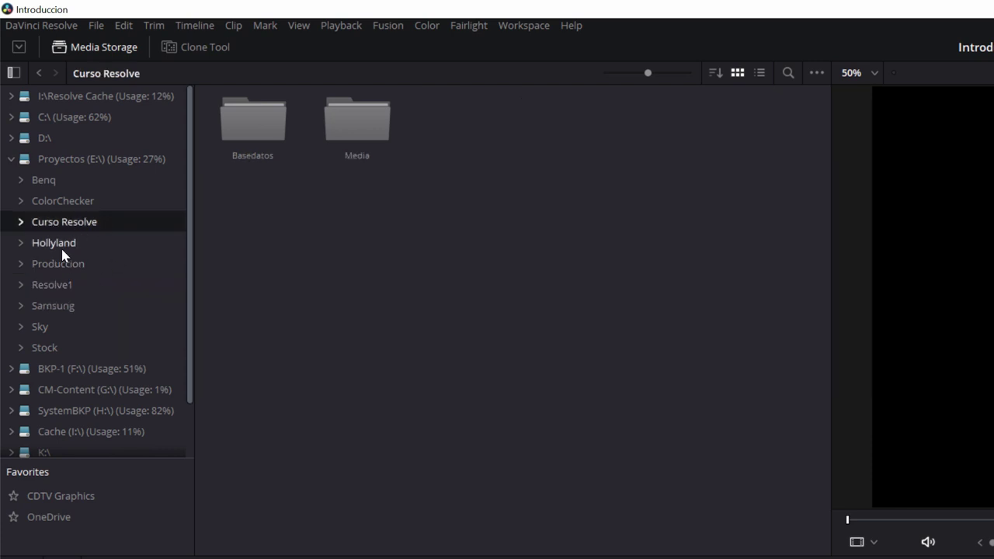
double_click(346, 137)
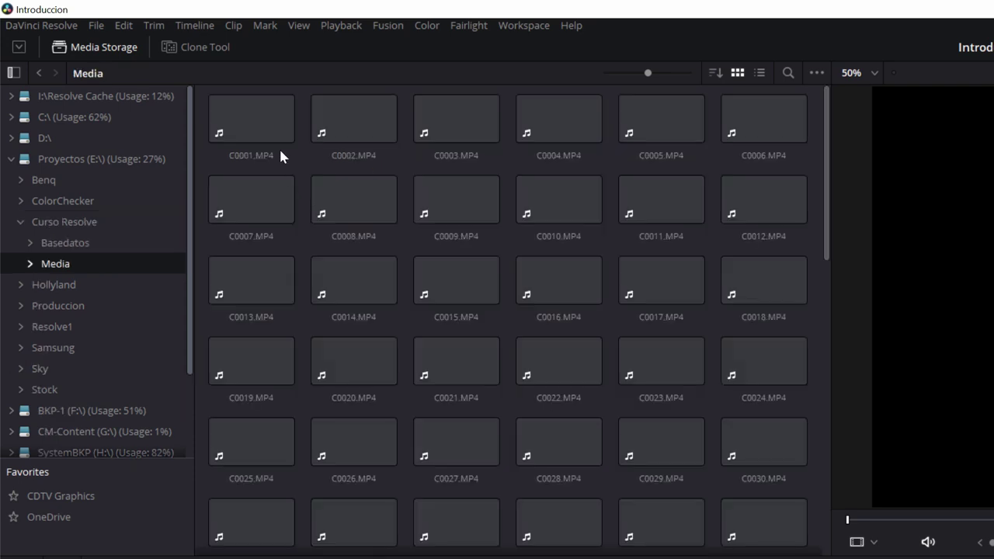
Import clips C0073–C0081 into the media pool and match the timeline frame rate
click(280, 144)
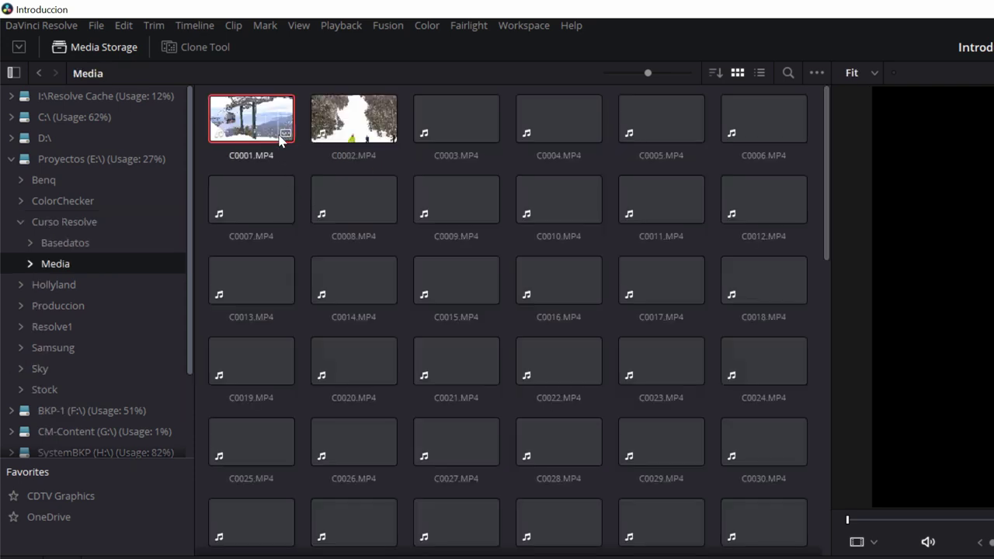
scroll(477, 288, down, 5)
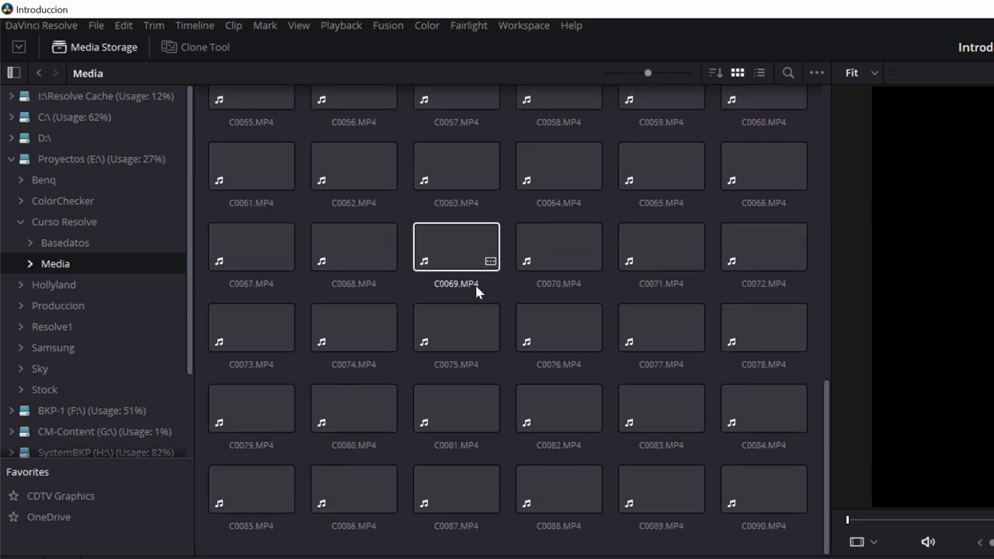
click(274, 331)
shift+click(478, 415)
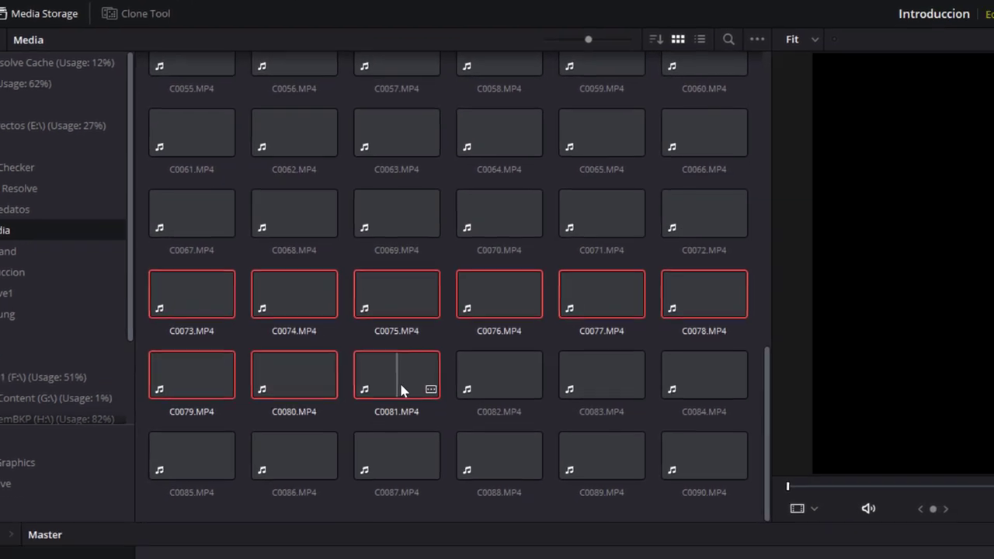
drag(386, 141, 794, 483)
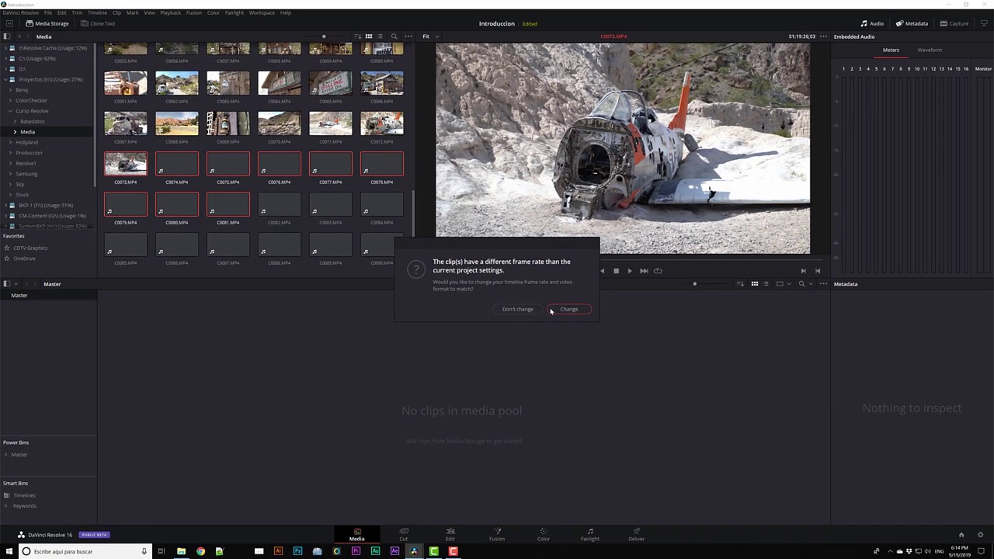
click(563, 310)
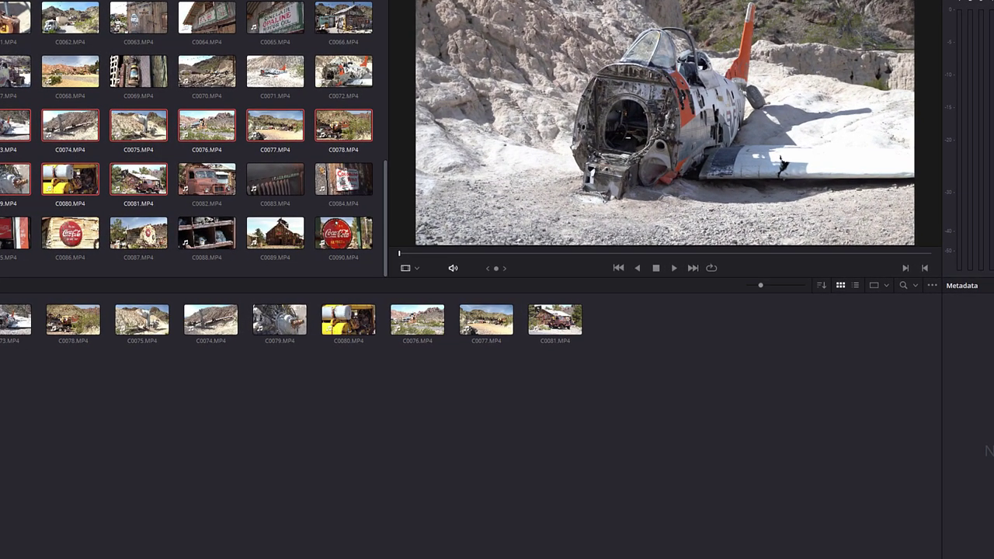
Open the Project Manager and browse Basedatos > Resolve Projects > Settings in Explorer, returning to Basedatos
key(shift+1)
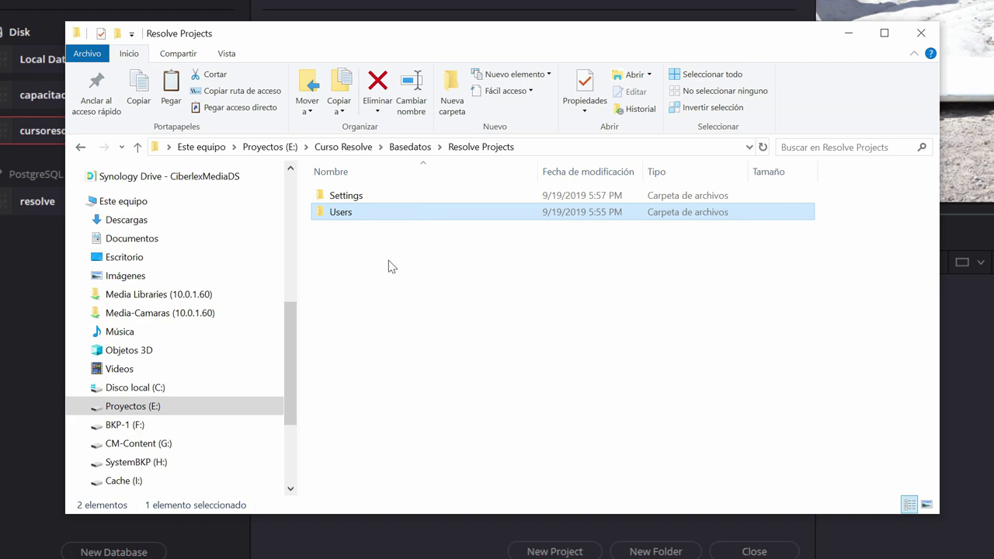
click(386, 230)
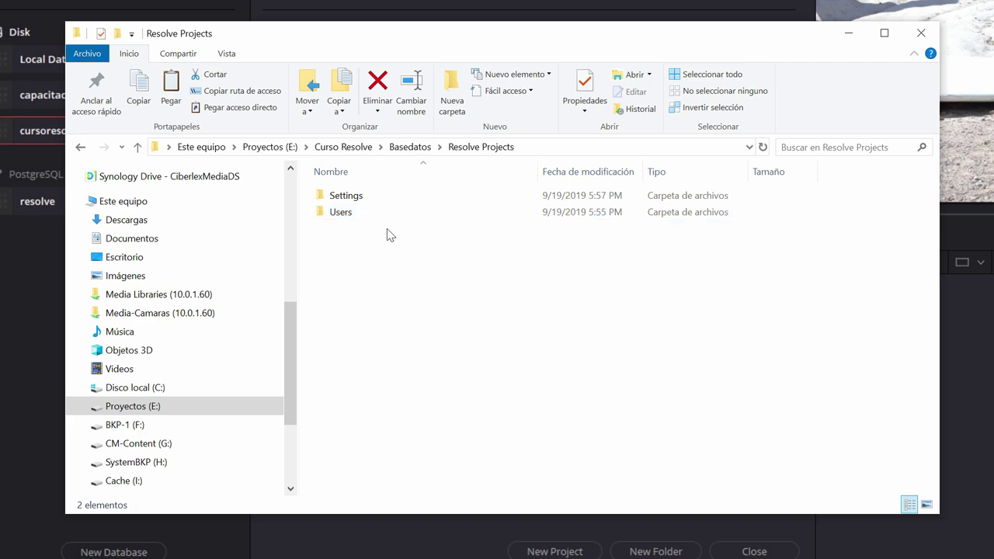
click(412, 147)
double_click(410, 195)
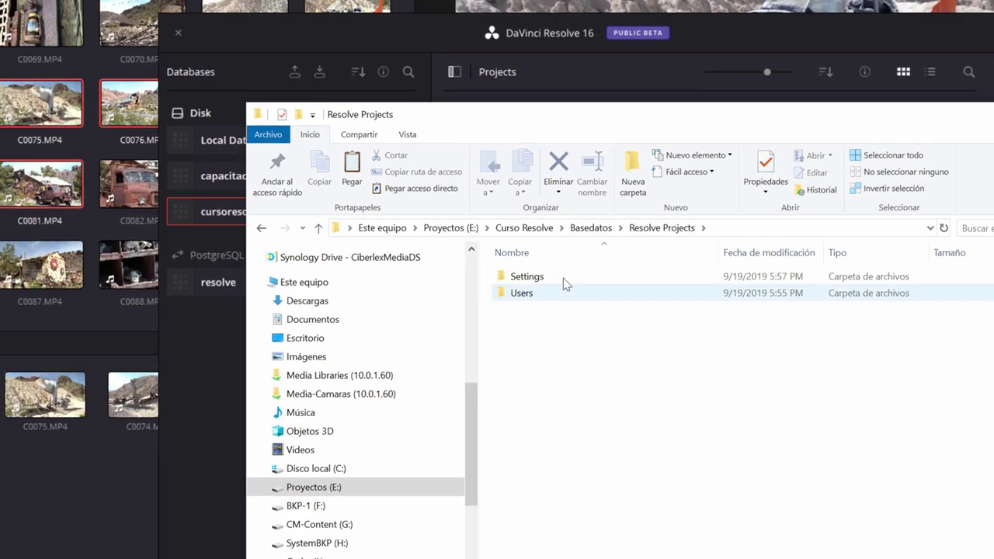
click(625, 317)
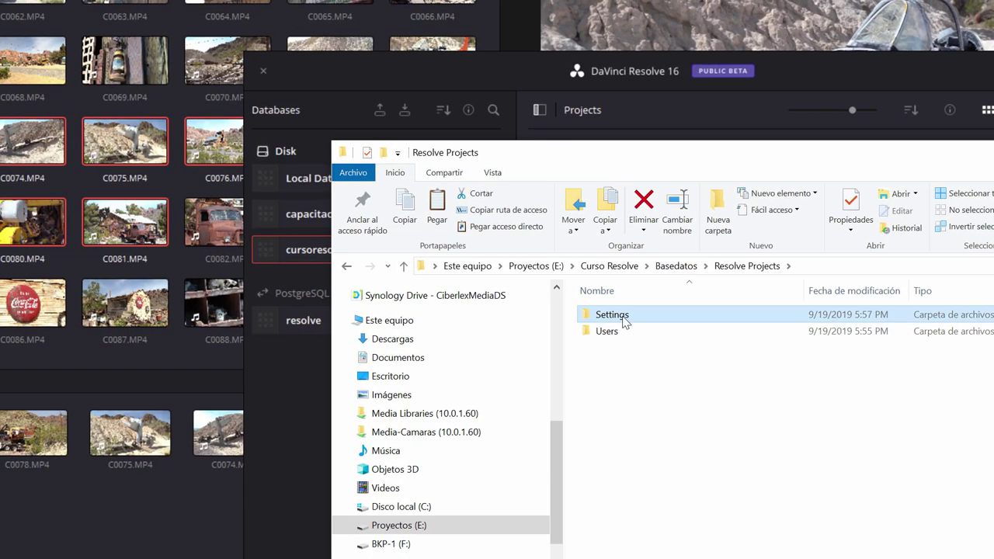
double_click(625, 317)
click(748, 266)
click(676, 265)
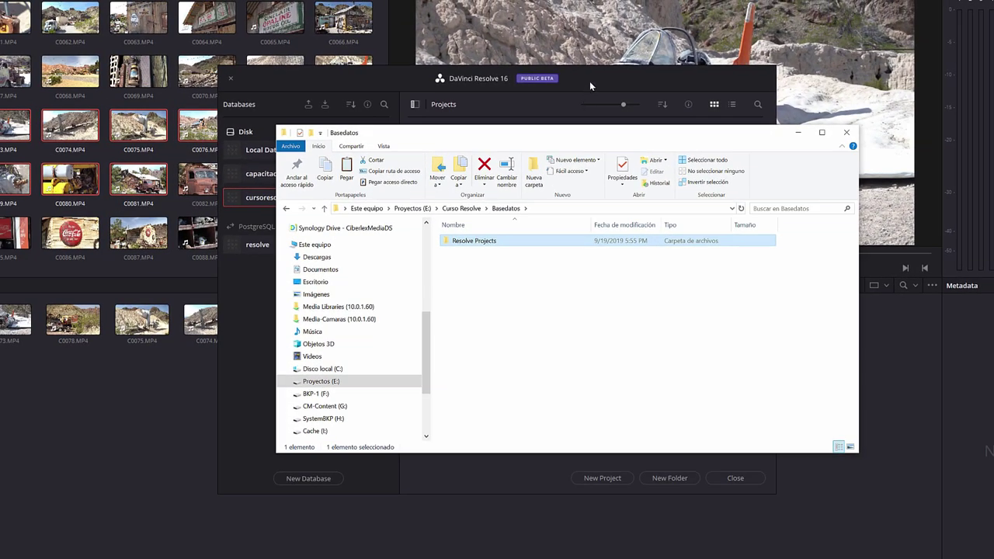
click(590, 81)
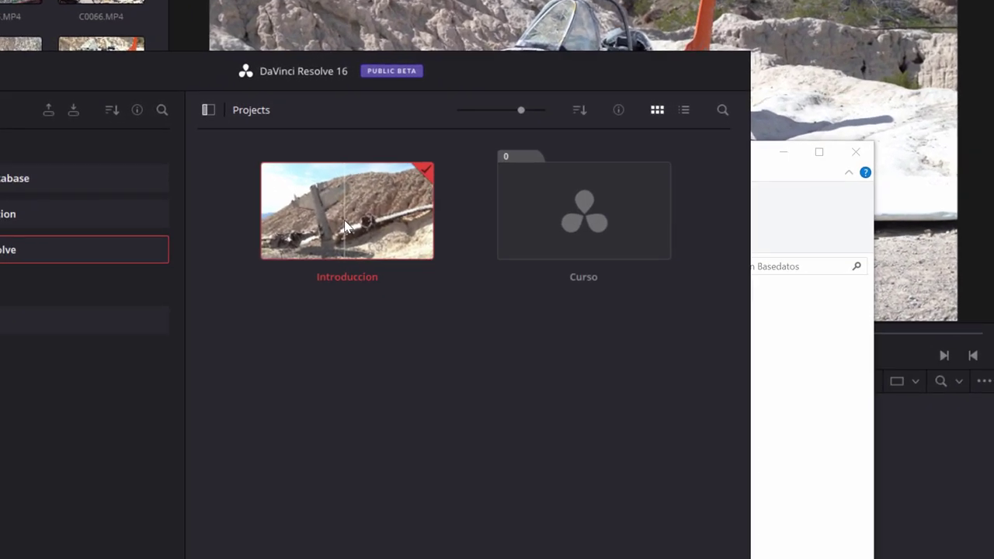
Export the Introduccion project as the archive file Introduccion.dra
right_click(346, 226)
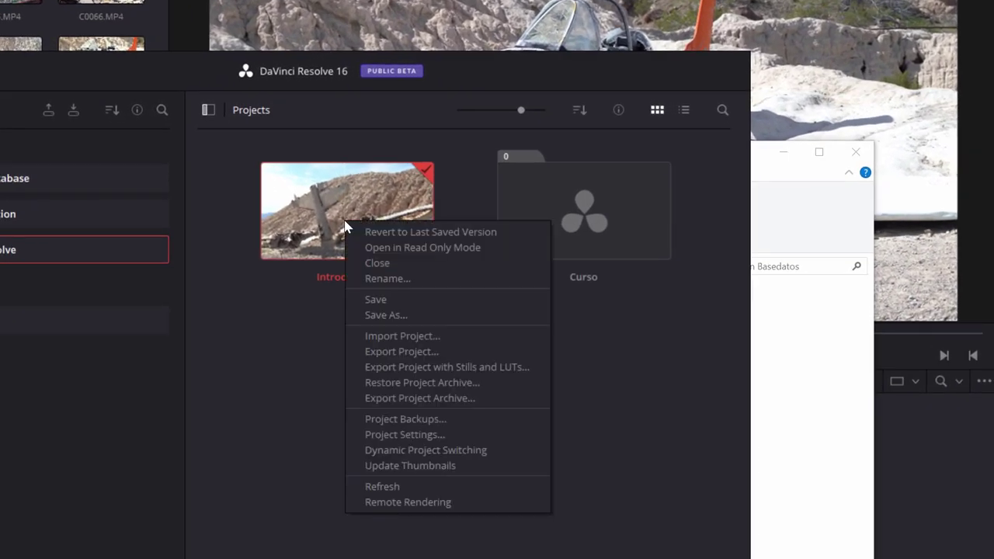
click(424, 353)
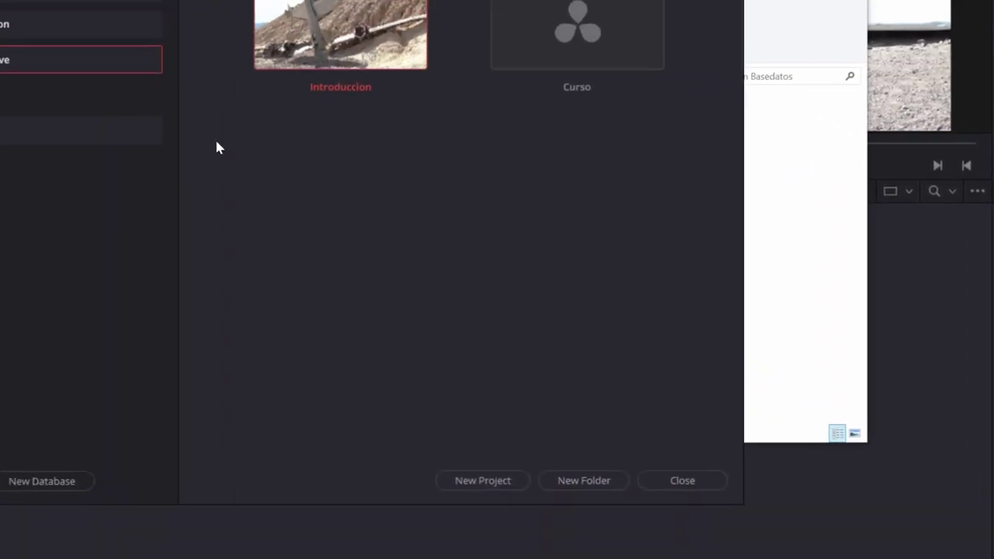
right_click(373, 218)
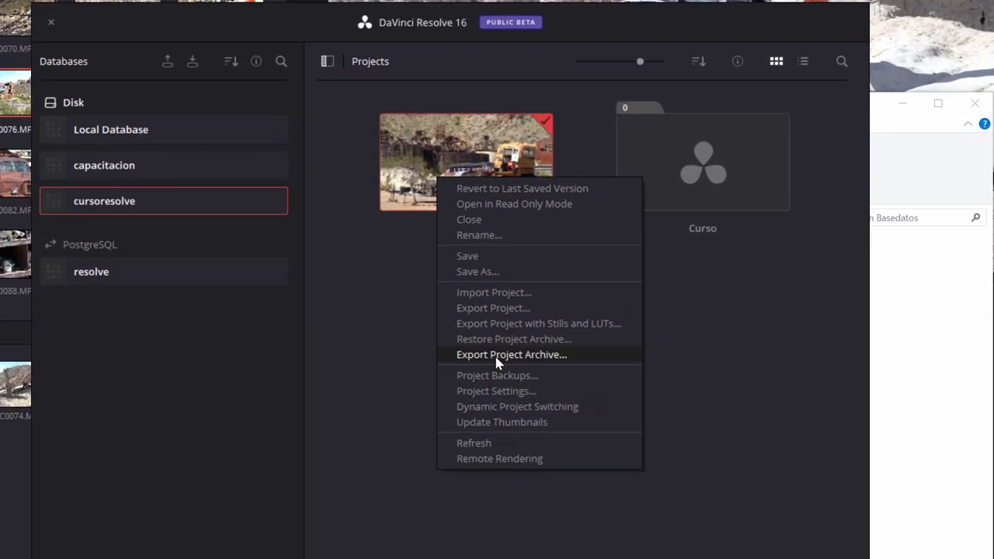
click(496, 355)
click(219, 483)
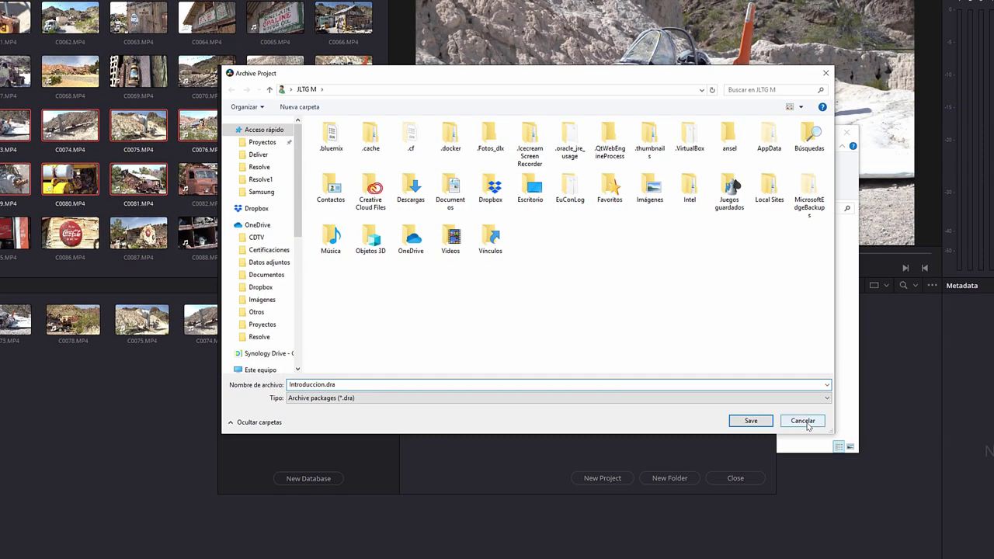
click(909, 536)
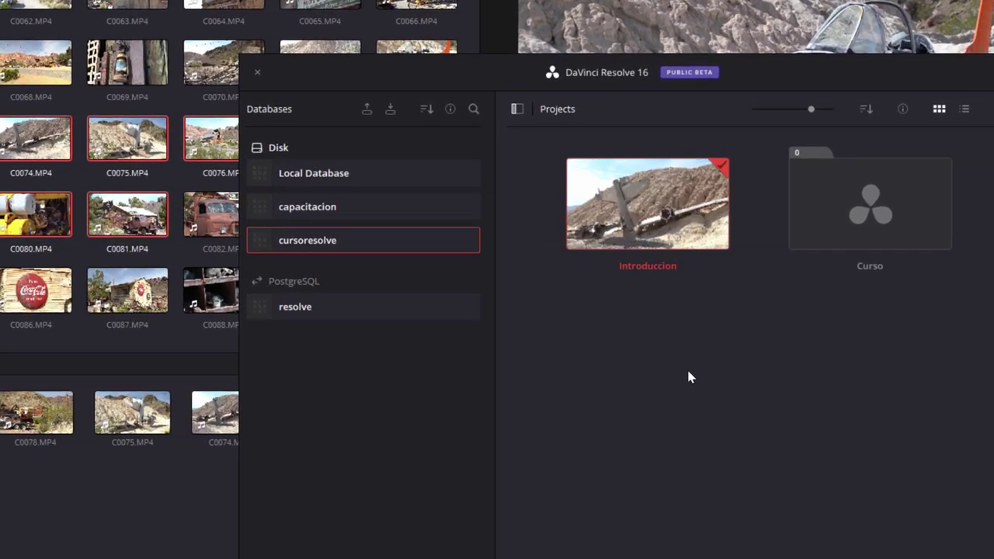
right_click(498, 258)
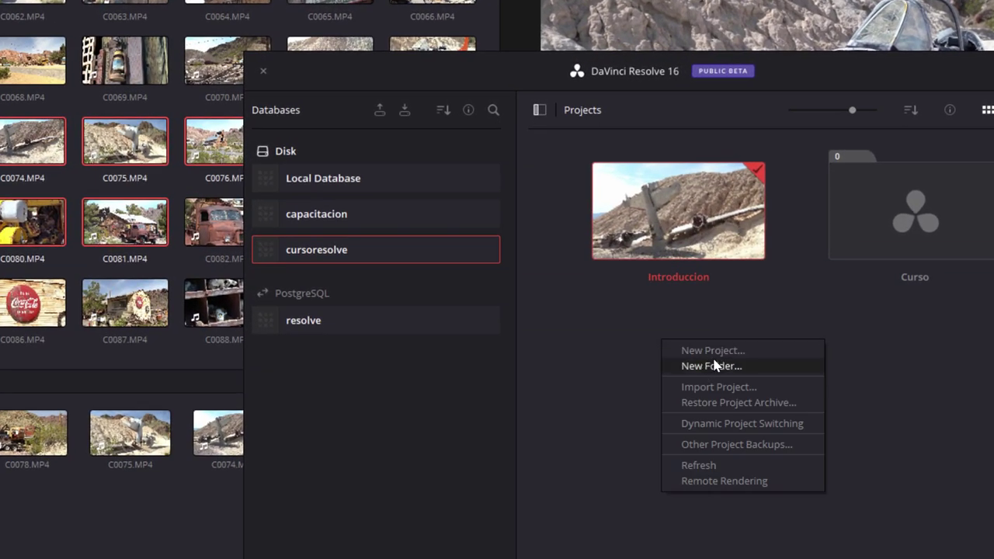